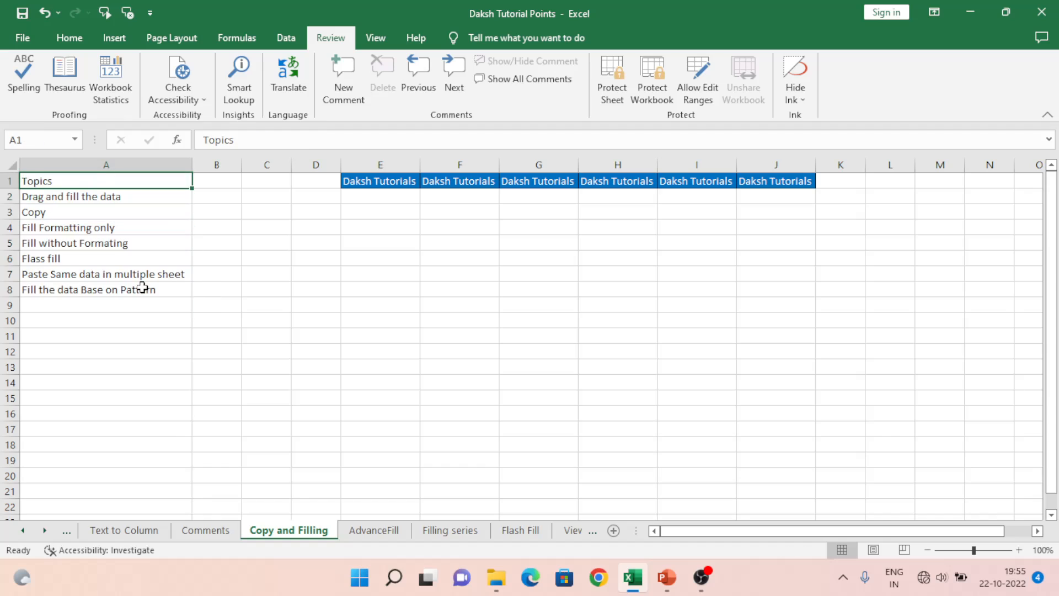
# - Fill the contents of cell E1 down through cell E14 with the fill handle
pyautogui.press('Down')
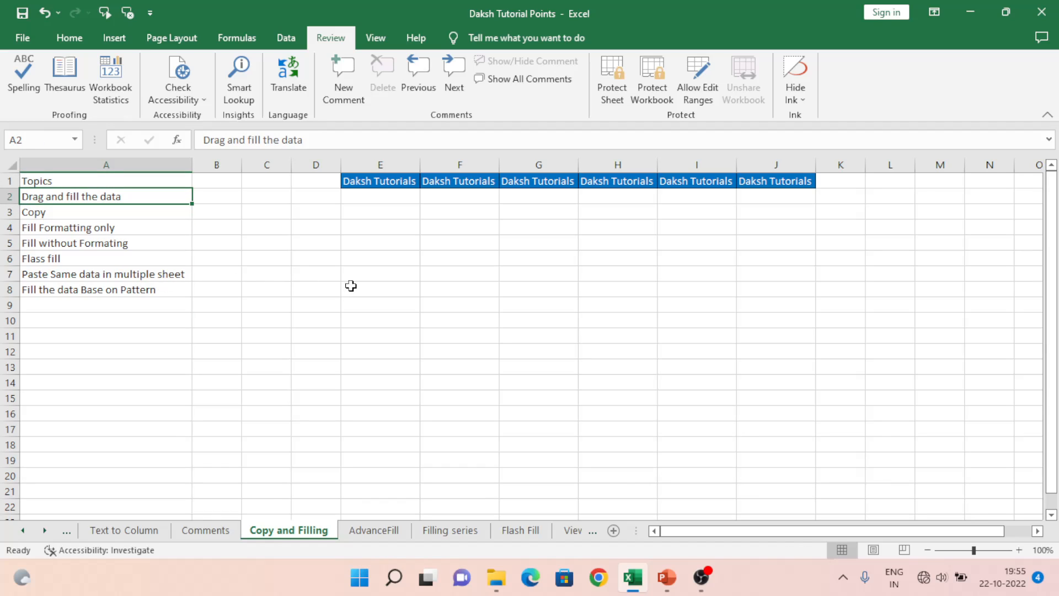
pyautogui.click(399, 182)
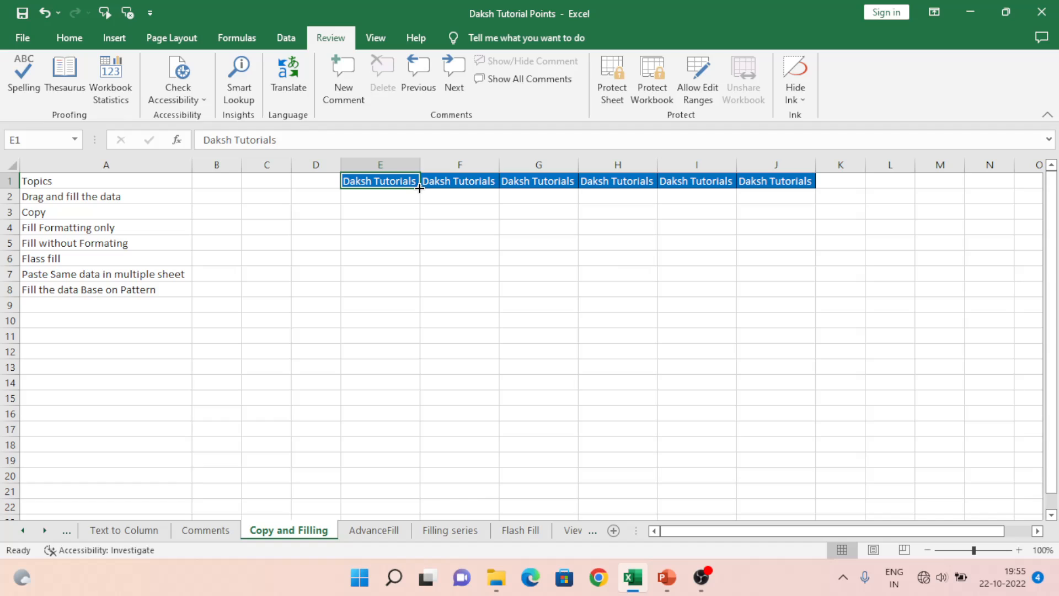
pyautogui.moveTo(419, 188); pyautogui.dragTo(423, 390)
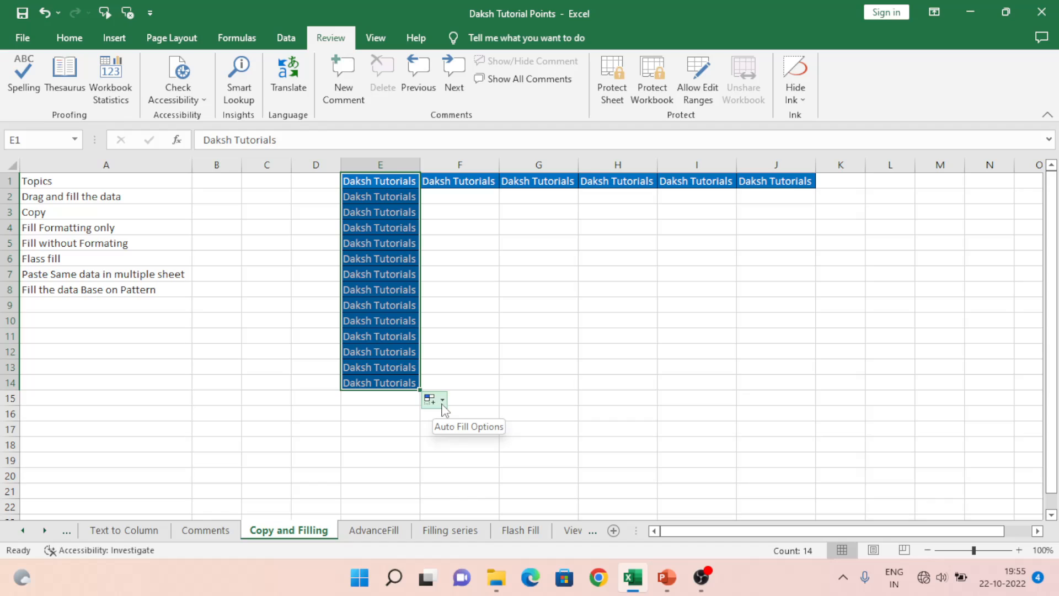
# - Try the Fill Formatting Only and Fill Without Formatting options on the filled range E1:E14
pyautogui.click(442, 407)
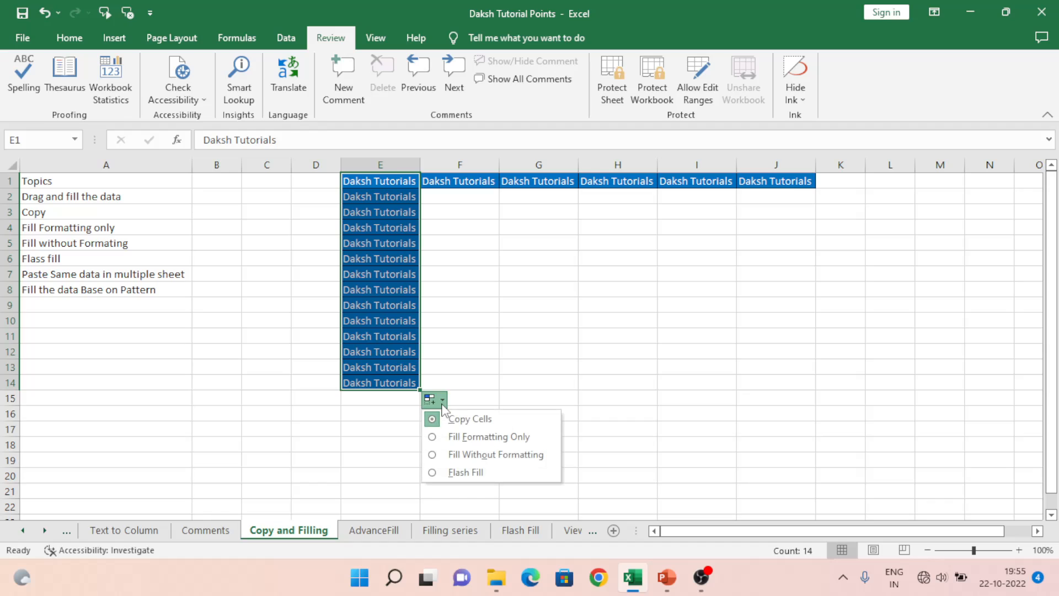
pyautogui.click(478, 438)
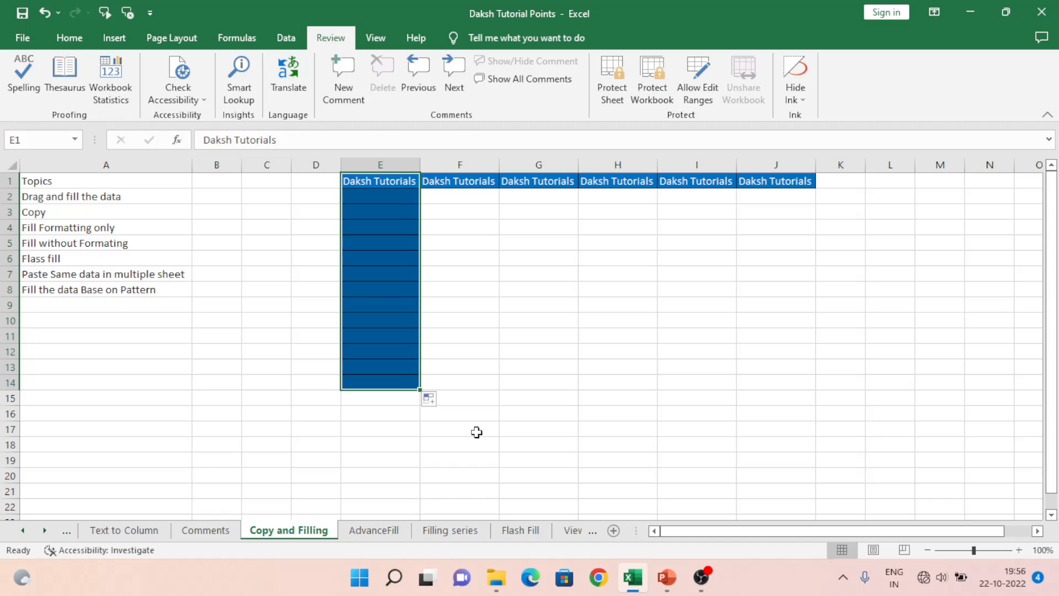
pyautogui.click(435, 399)
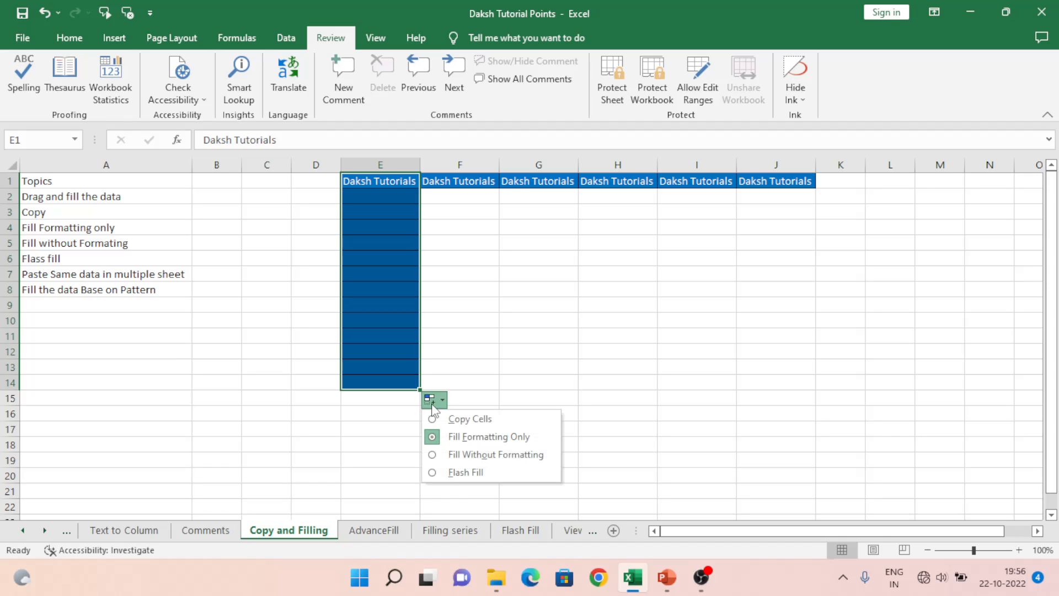
pyautogui.click(478, 455)
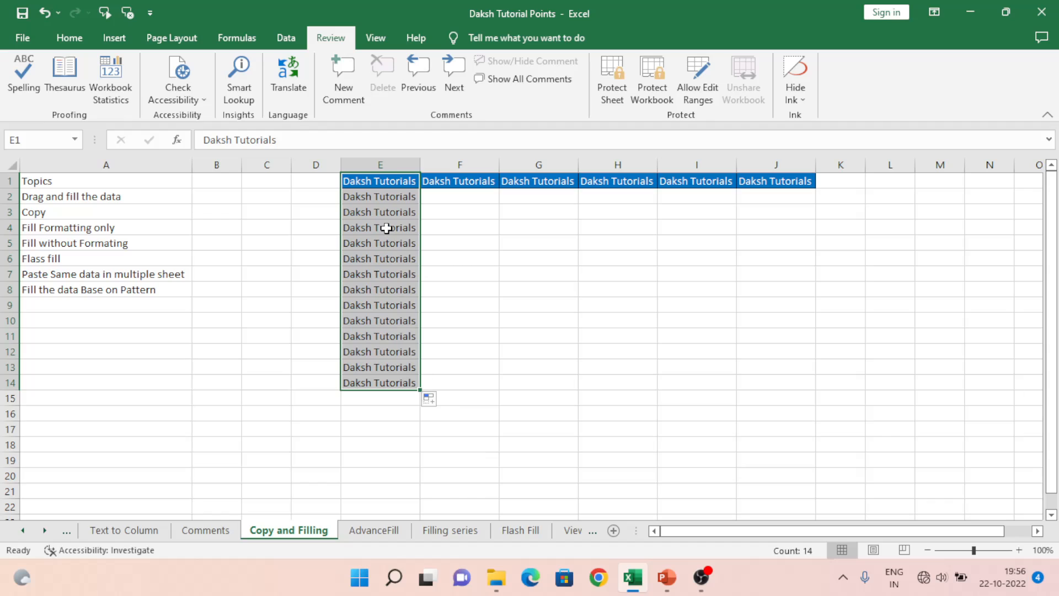
# - Try the Flash Fill option on the filled range E1:E14 and set it back to Copy Cells
pyautogui.click(431, 400)
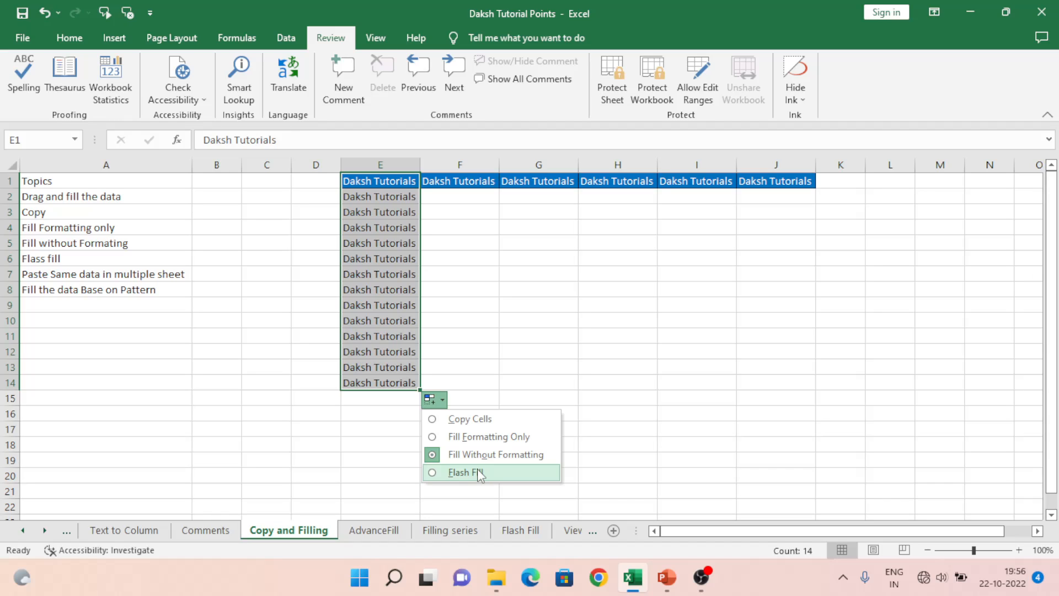
pyautogui.click(477, 473)
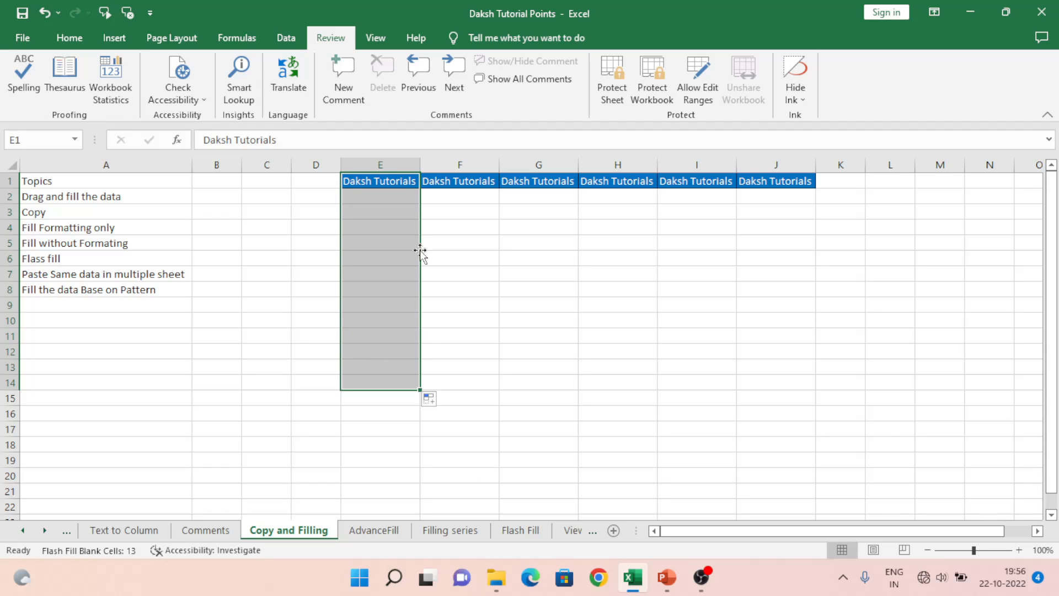
pyautogui.click(431, 401)
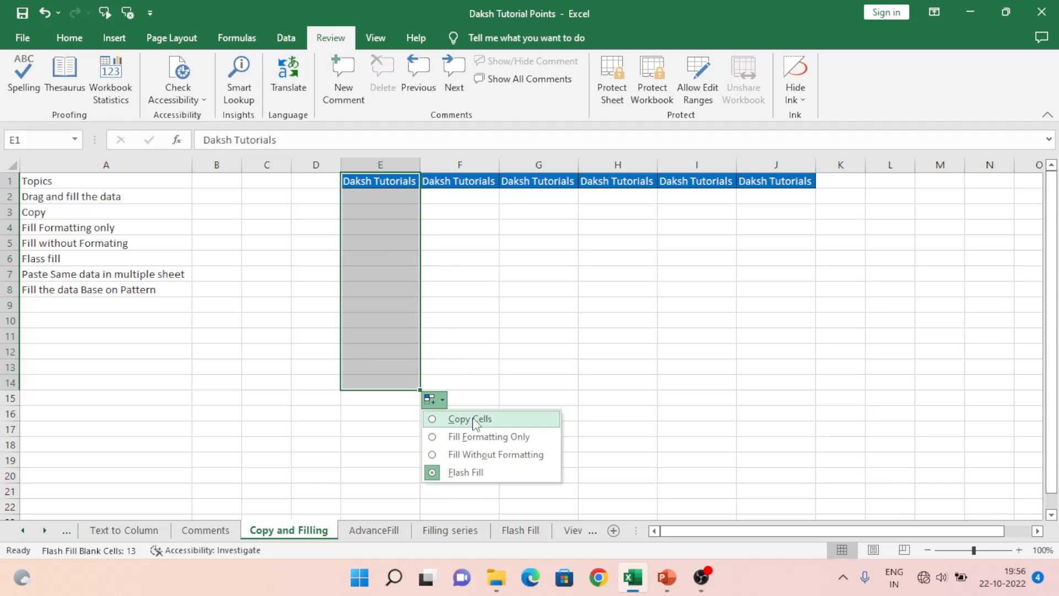
pyautogui.click(473, 418)
pyautogui.click(431, 401)
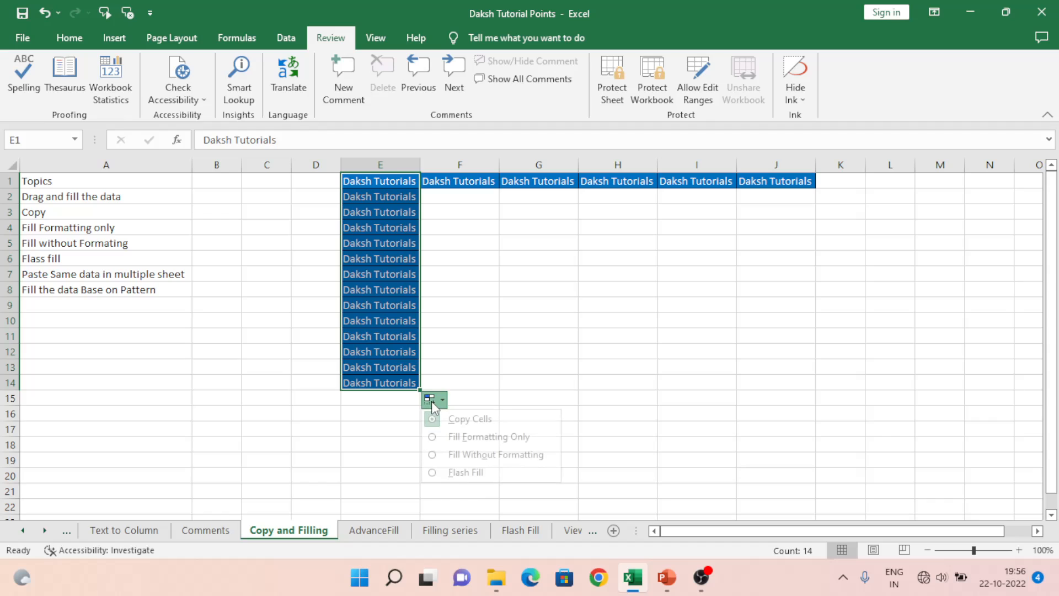
pyautogui.click(475, 473)
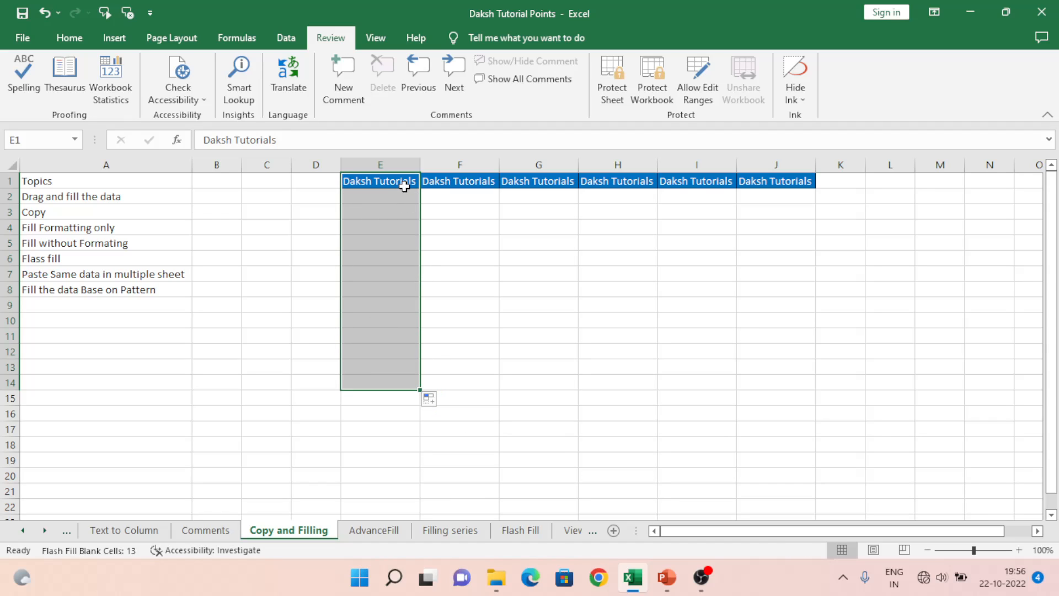
pyautogui.click(435, 403)
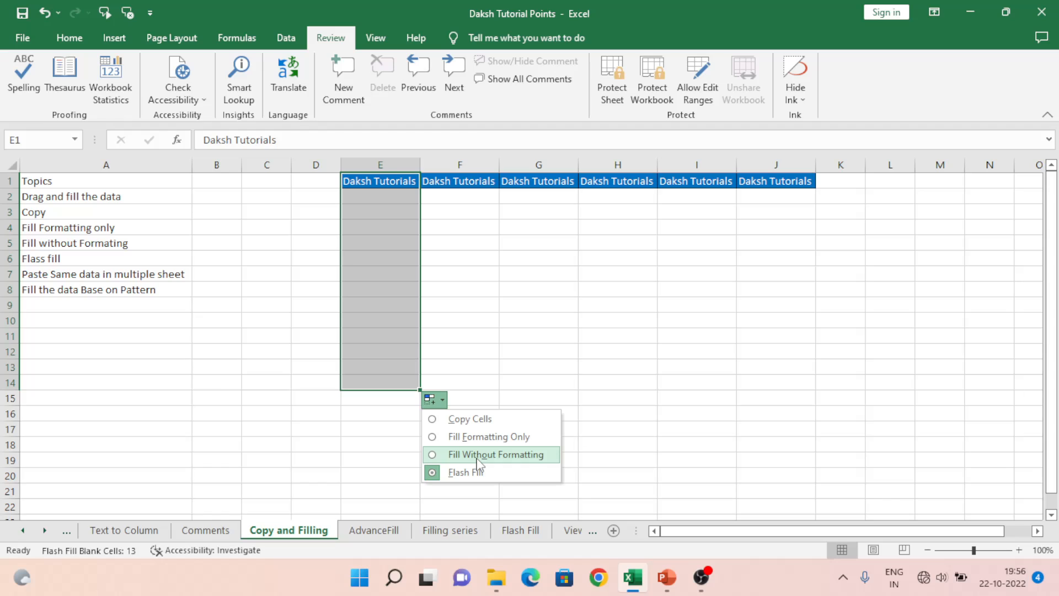
pyautogui.click(473, 424)
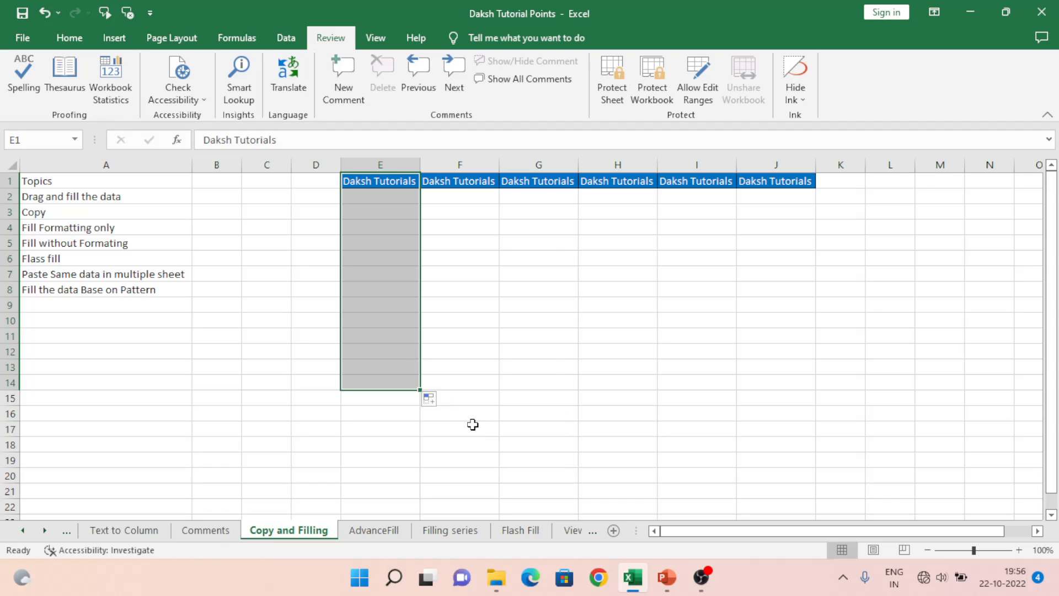
# - Fill cell F1 down through F14 using the Fill Formatting Only option
pyautogui.click(482, 181)
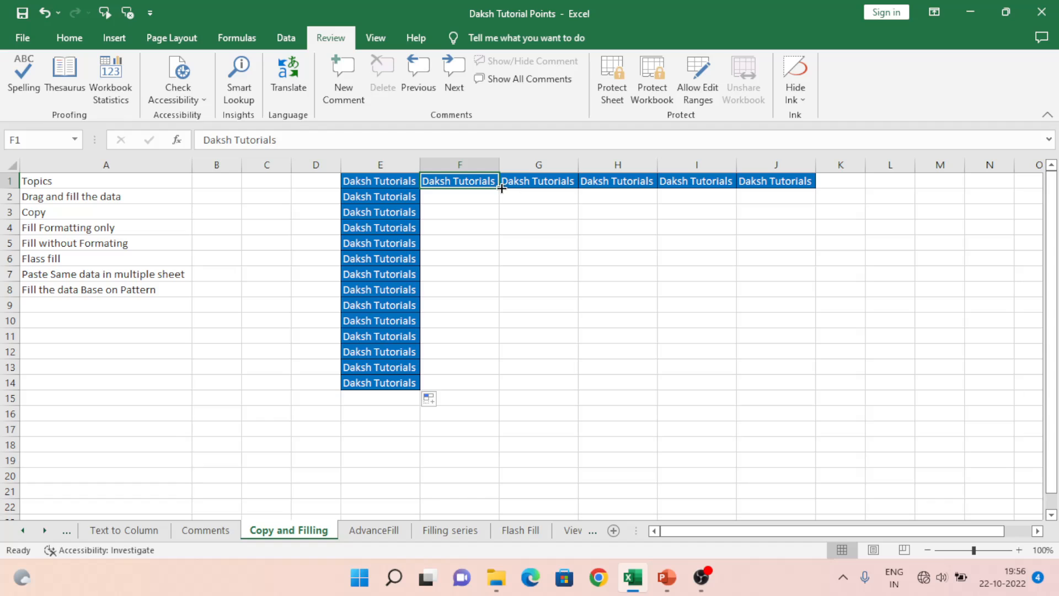
pyautogui.moveTo(501, 188); pyautogui.dragTo(497, 387)
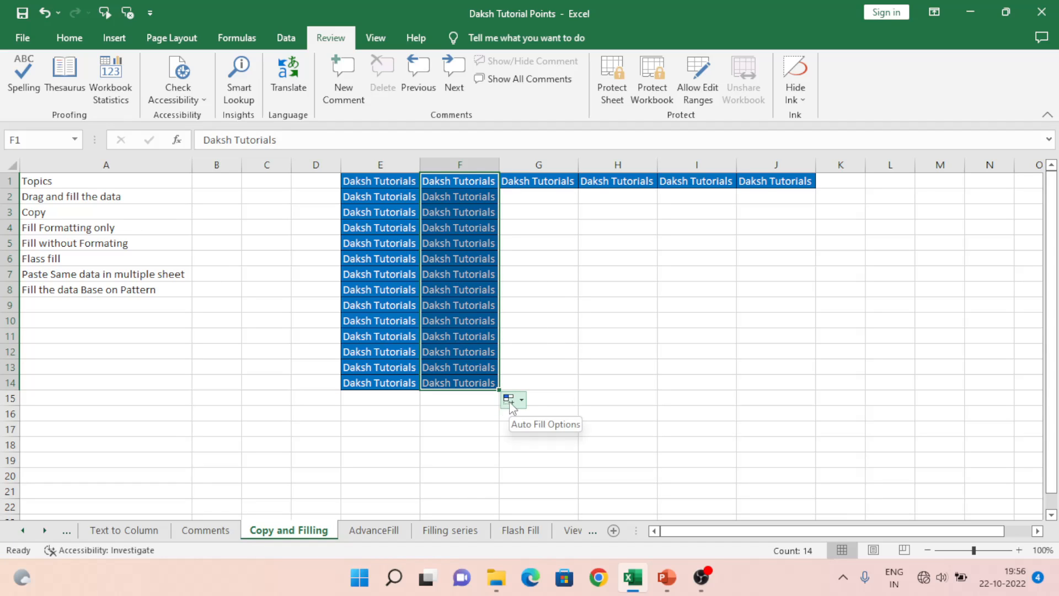
pyautogui.click(509, 402)
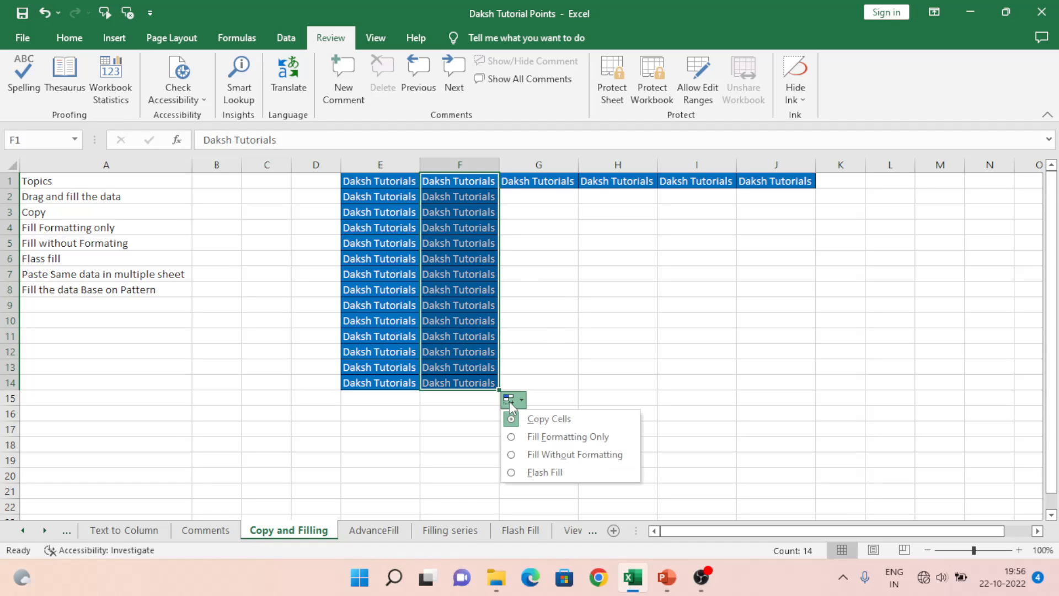
pyautogui.click(555, 436)
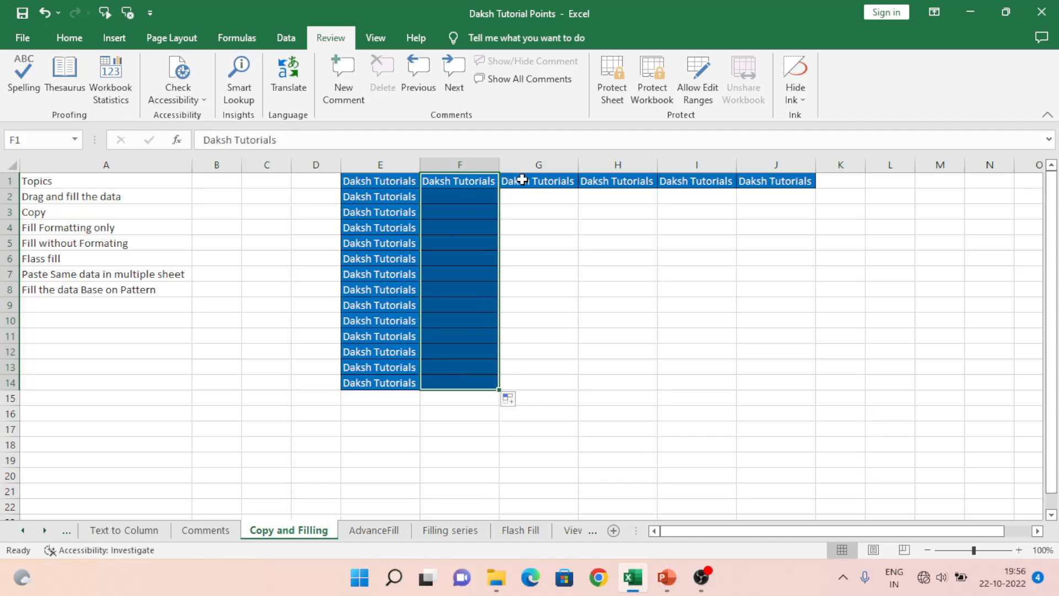
# - Fill cell G1 down through G14 using the Fill Without Formatting option
pyautogui.click(522, 180)
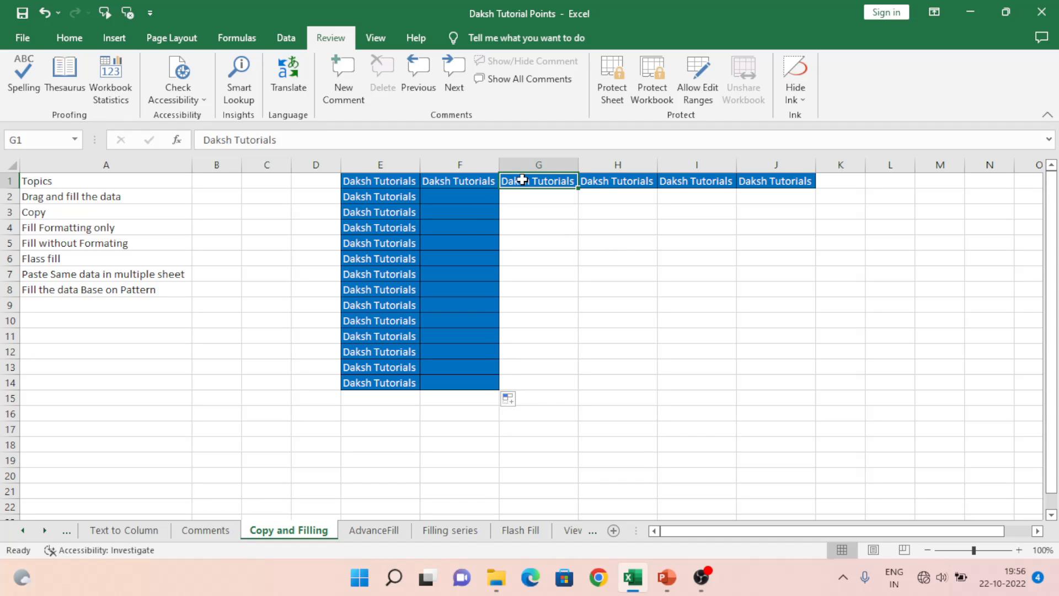
pyautogui.moveTo(578, 187); pyautogui.dragTo(581, 398)
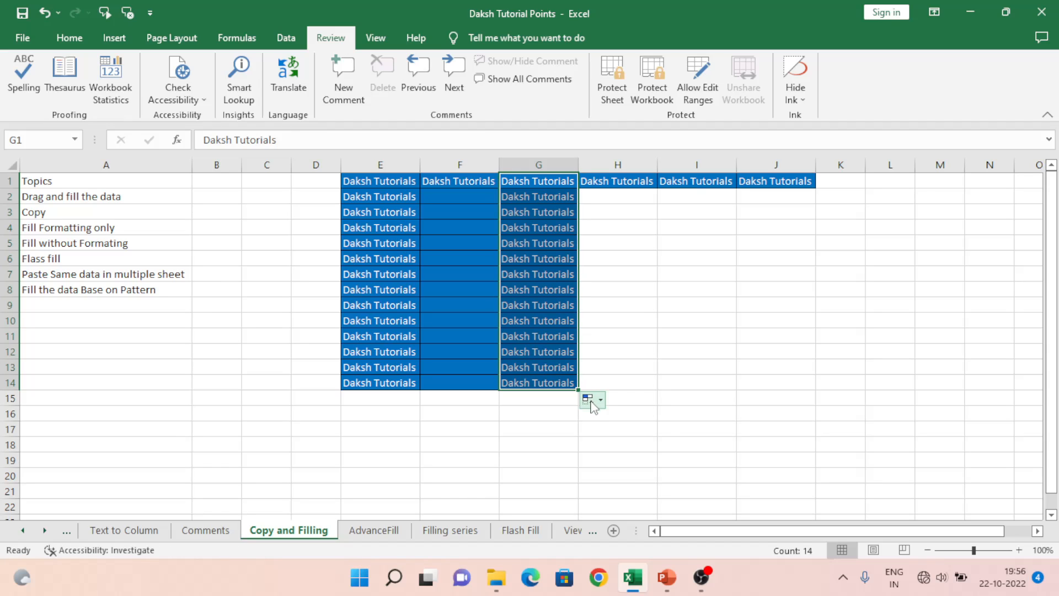
pyautogui.click(594, 405)
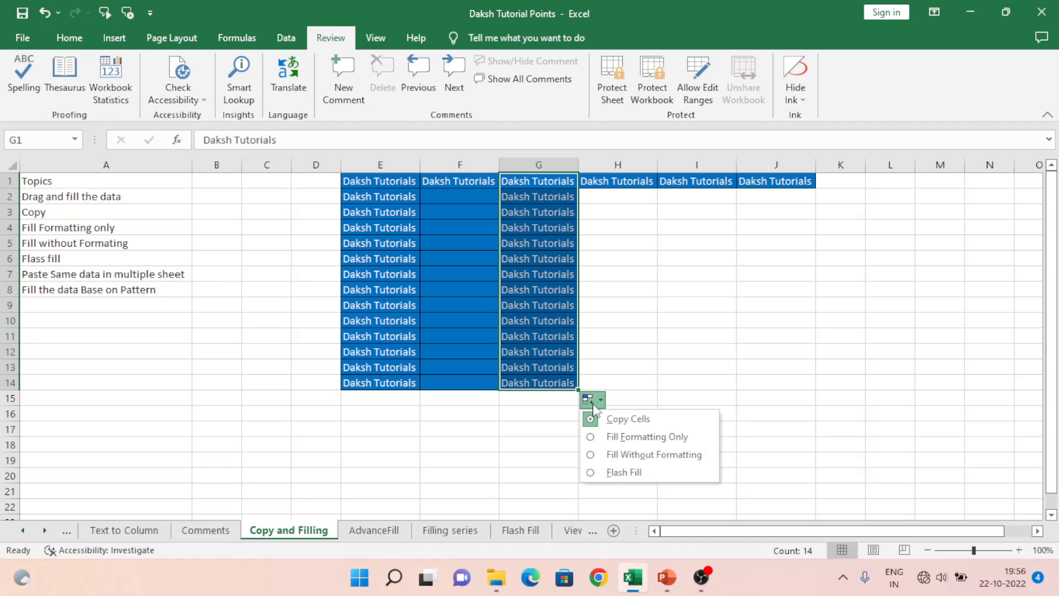
pyautogui.click(635, 456)
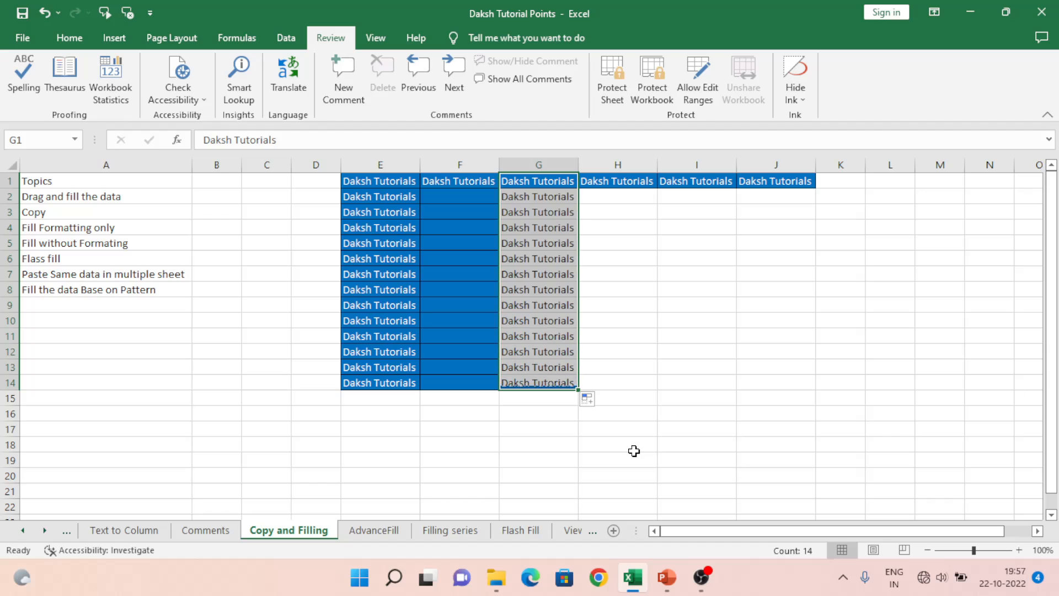
pyautogui.click(591, 210)
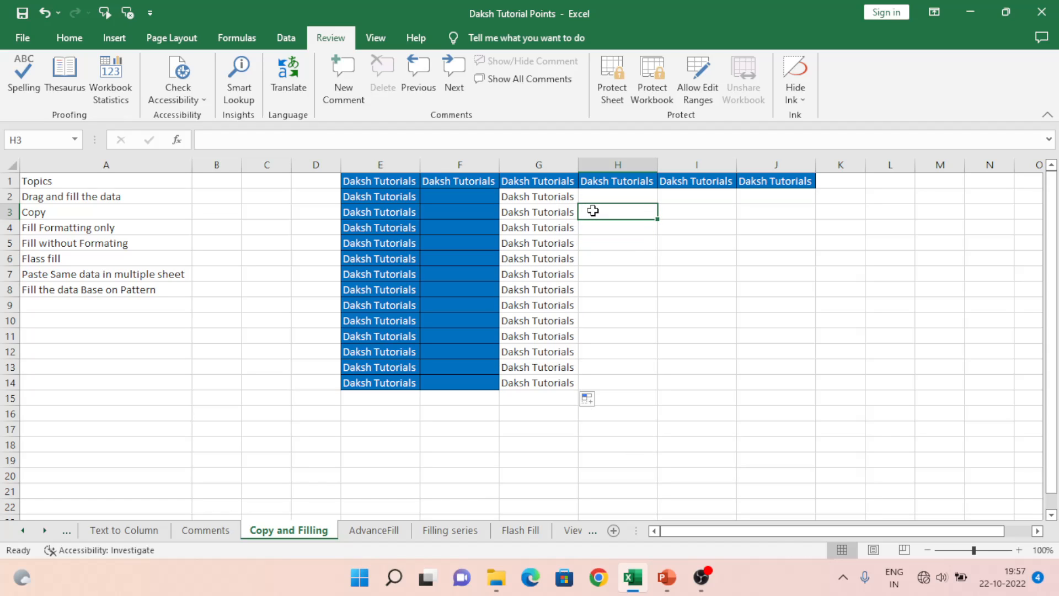
# - Fill cell H1 down through H14 and apply the Flash Fill option to the range
pyautogui.click(601, 182)
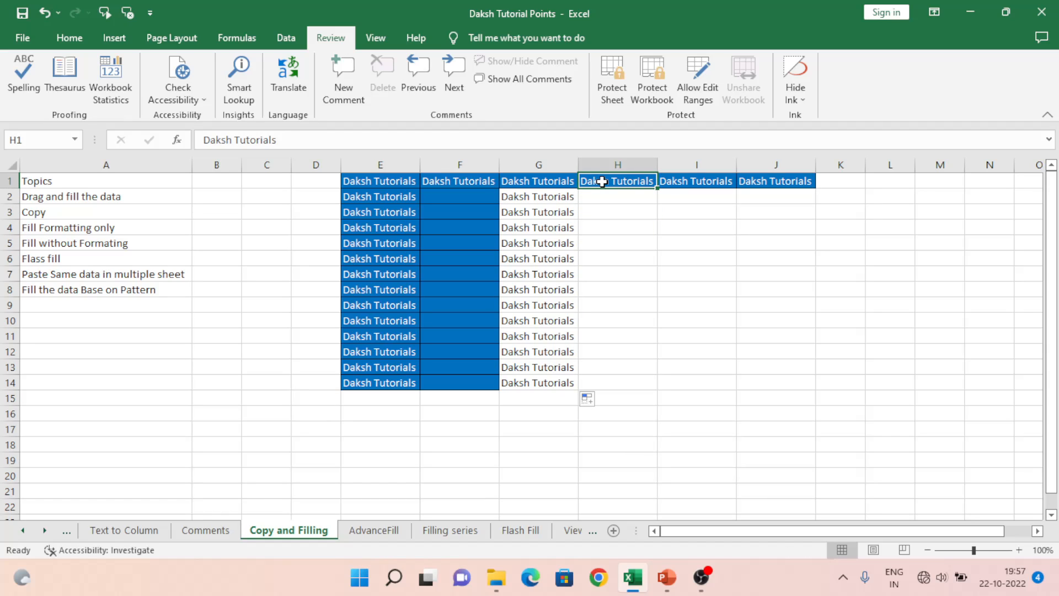
pyautogui.moveTo(657, 189); pyautogui.dragTo(643, 394)
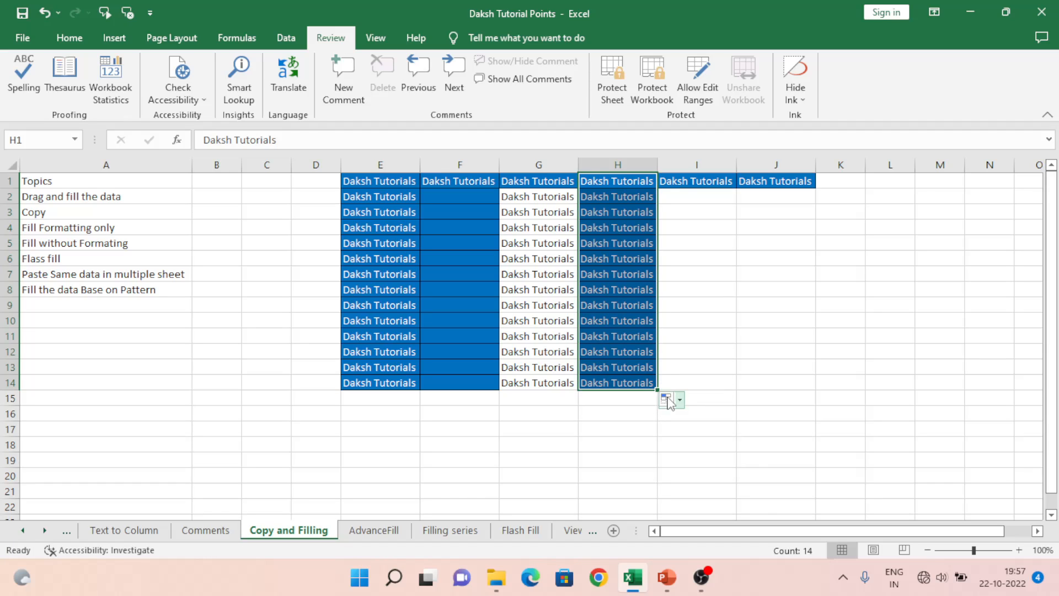
pyautogui.click(669, 402)
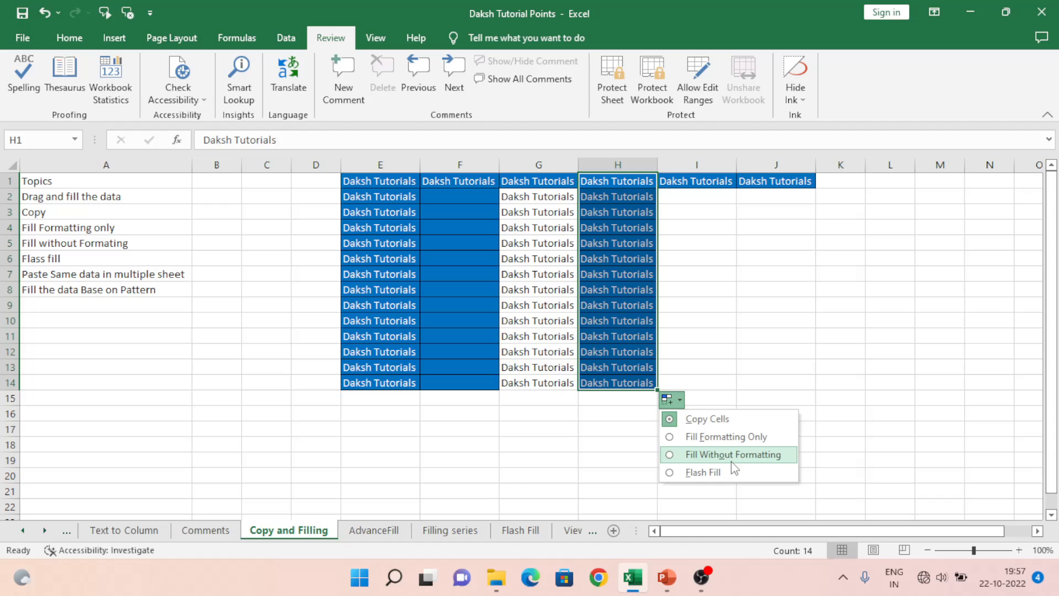
pyautogui.click(721, 471)
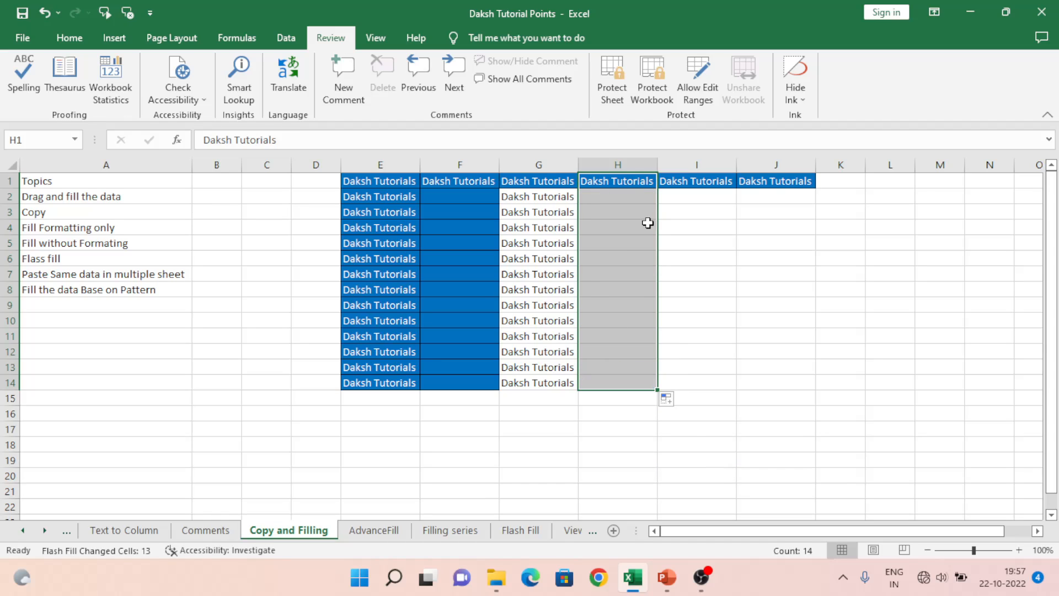
# - Try to run Flash Fill on column H from cell H2
pyautogui.click(627, 197)
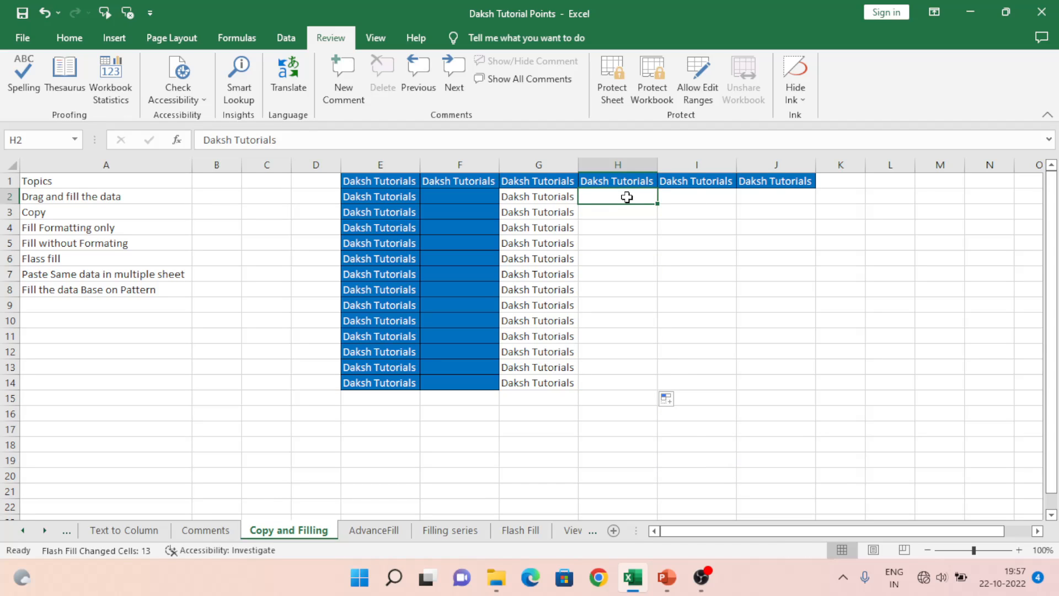
pyautogui.hotkey('ctrl', 'e')
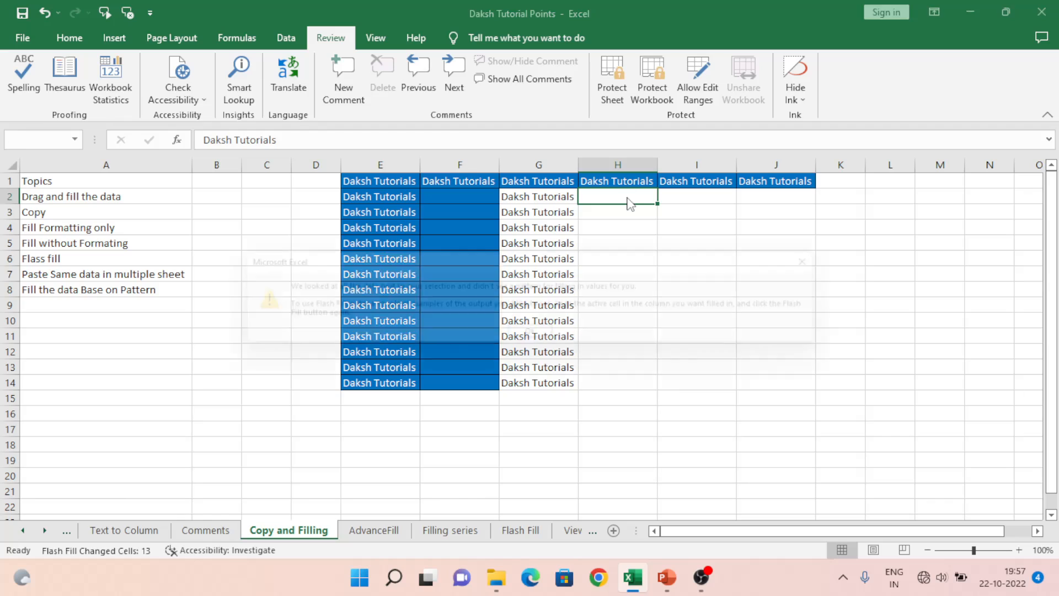
pyautogui.press('Return')
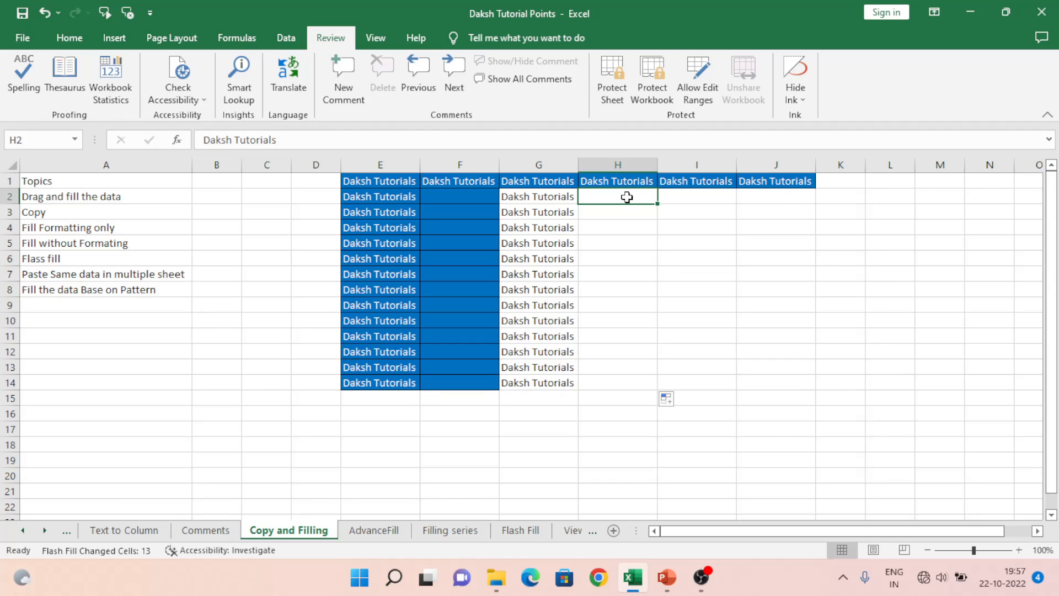
# - Review the listed topics in A2 to A4 and compare them with the formatting-only fill in column F
pyautogui.press('Right')
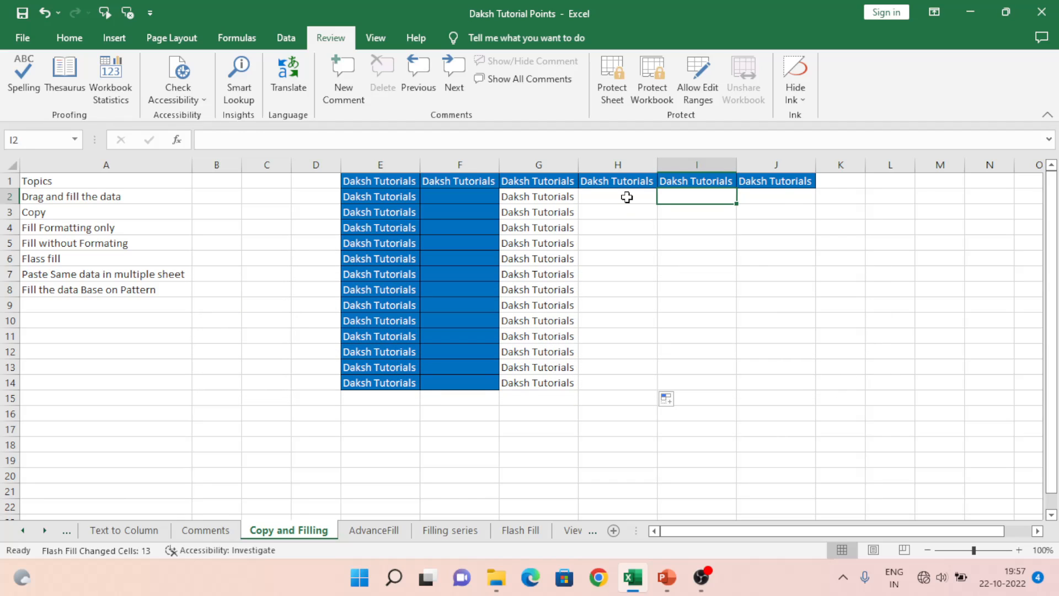
pyautogui.press('Left')
pyautogui.press('Left')
pyautogui.press('Left')
pyautogui.press('Left')
pyautogui.press('Left')
pyautogui.press('Left')
pyautogui.press('Left')
pyautogui.press('Left')
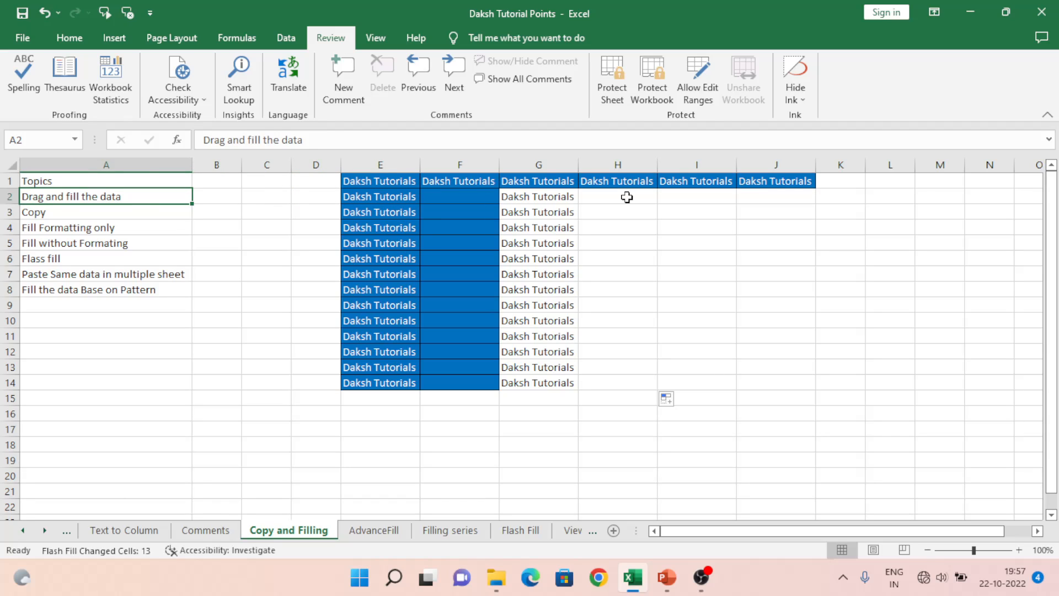
pyautogui.press('Down')
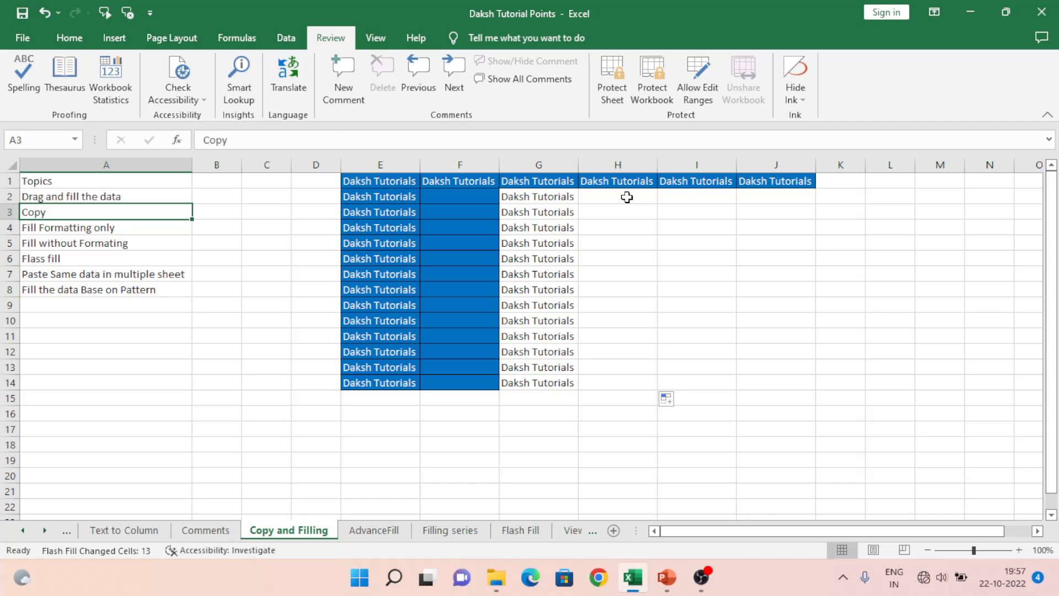
pyautogui.press('Down')
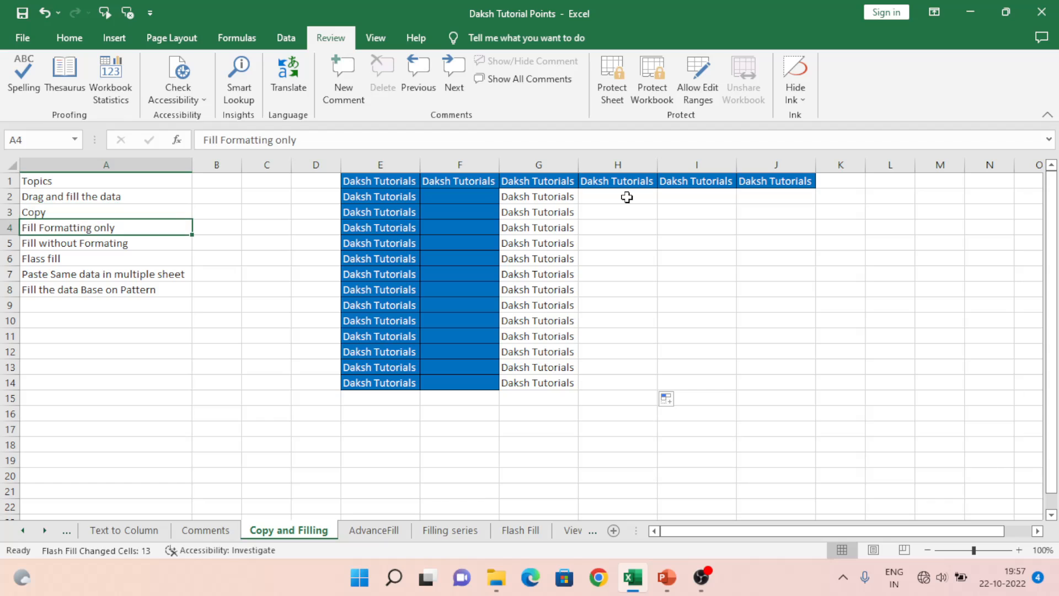
pyautogui.click(460, 164)
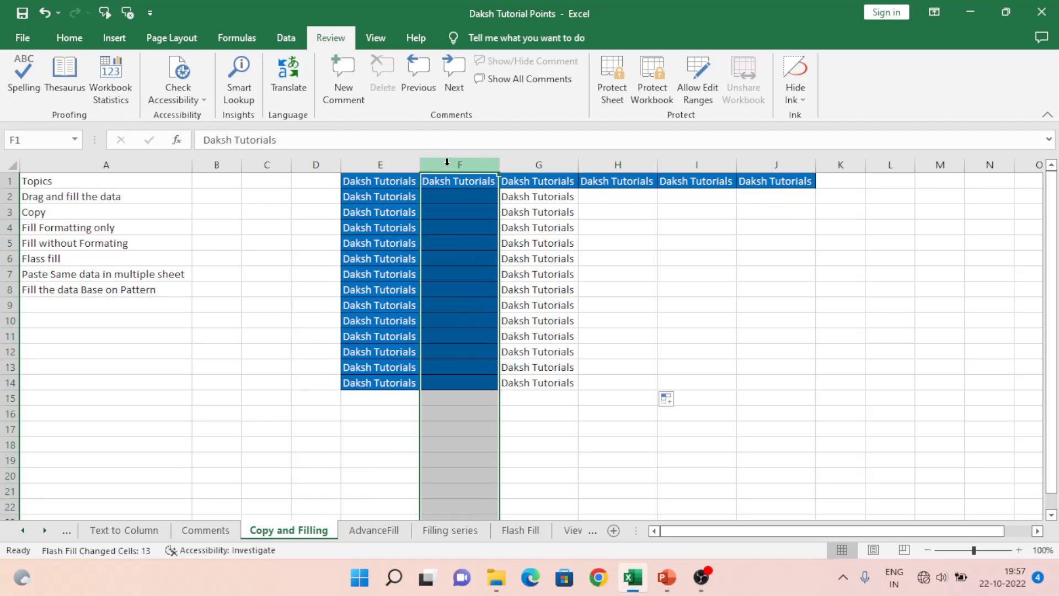
# - Correct the spelling of the topic in cell A6 so that it reads Flash fill
pyautogui.click(101, 229)
pyautogui.click(102, 243)
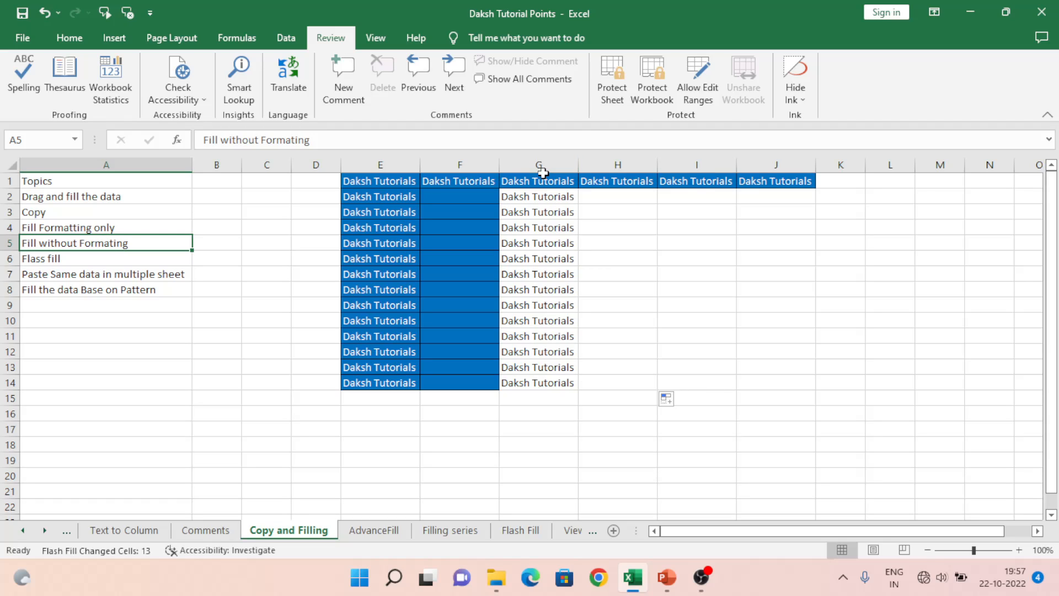
pyautogui.click(60, 260)
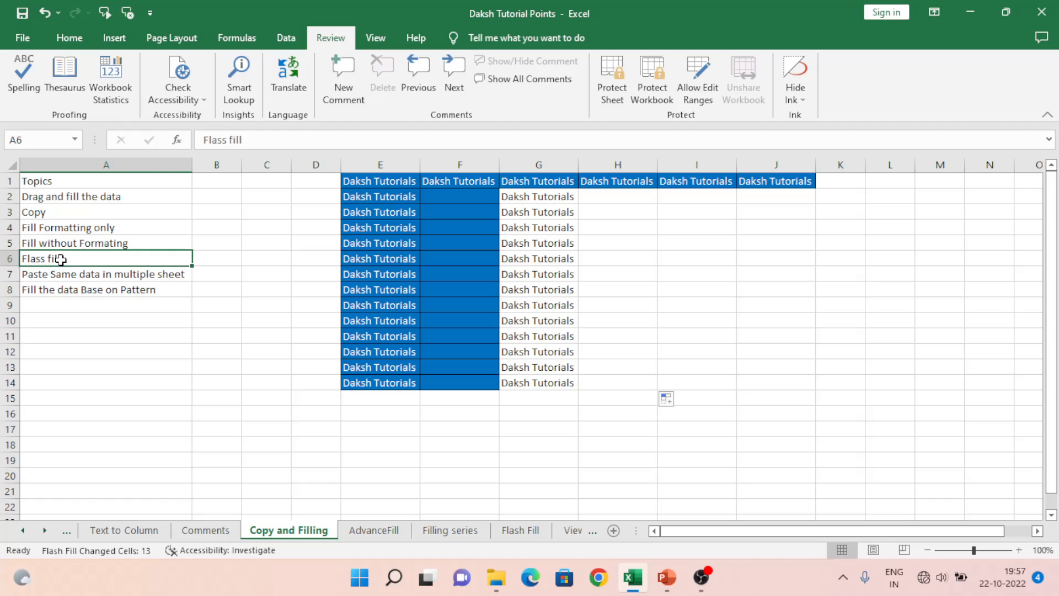
pyautogui.press('Right')
pyautogui.press('Left')
pyautogui.doubleClick(60, 258)
pyautogui.press('Left')
pyautogui.press('Left')
pyautogui.press('Left')
pyautogui.press('Left')
pyautogui.press('Left')
pyautogui.press('BackSpace')
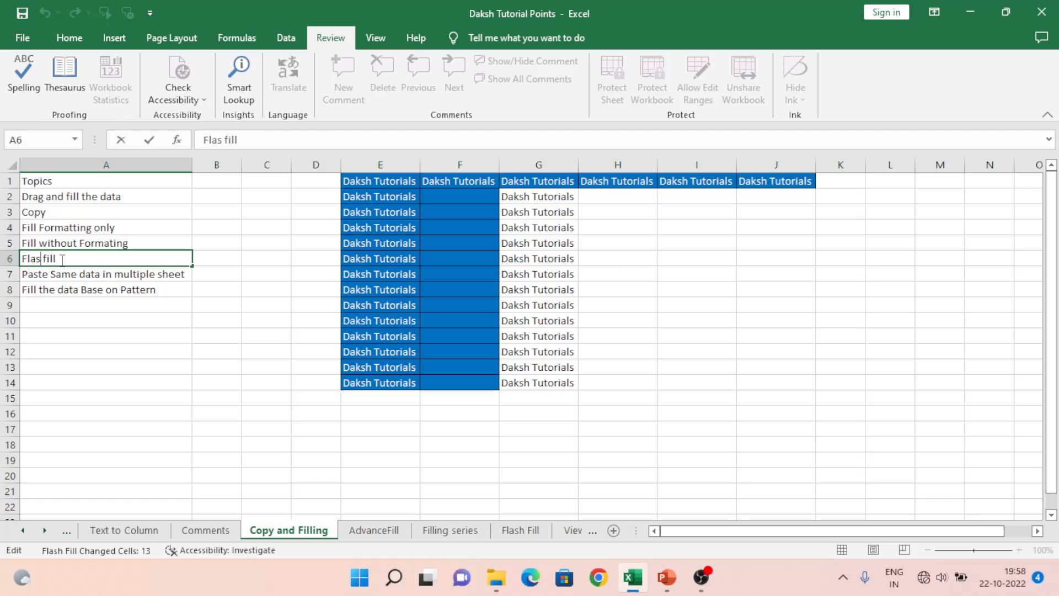
pyautogui.write('h')
pyautogui.press('Return')
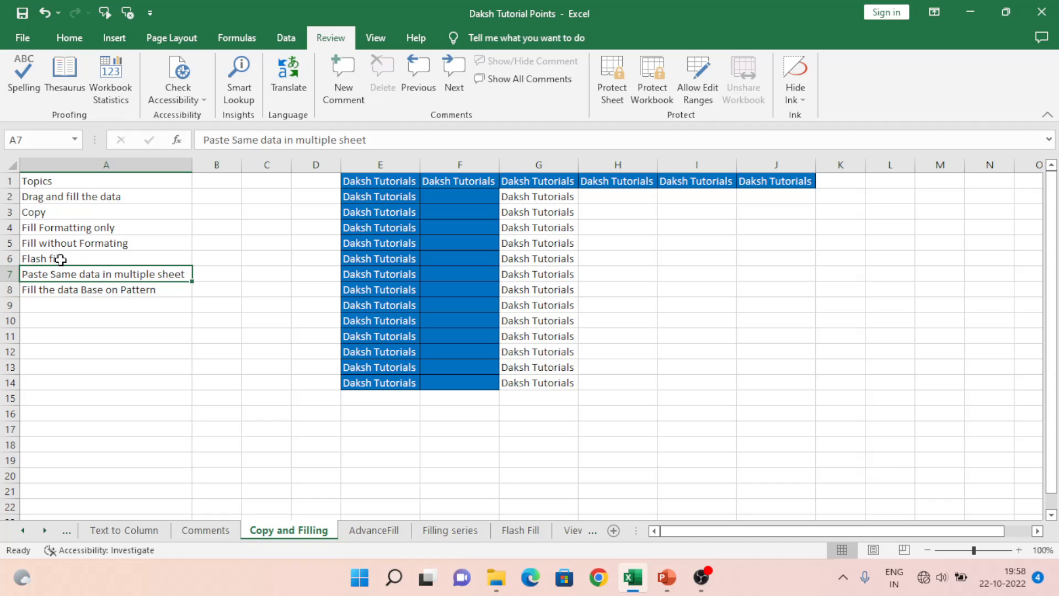
# - Copy the blank, unformatted cell H2
pyautogui.press('Right')
pyautogui.press('Right')
pyautogui.press('Right')
pyautogui.press('Right')
pyautogui.hotkey('ctrl', 'Up')
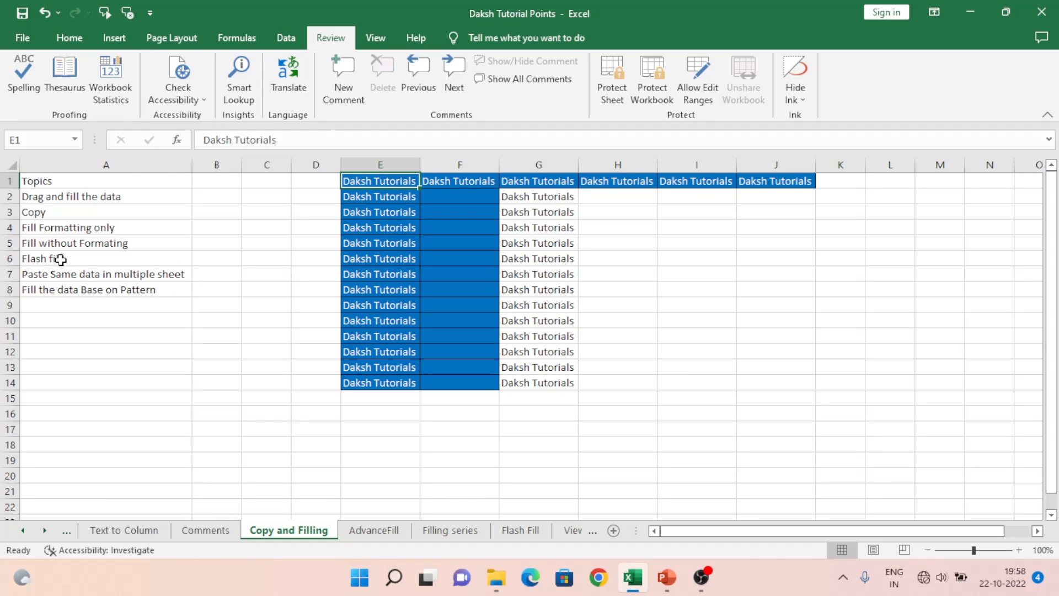
pyautogui.hotkey('ctrl', 'shift', 'Right')
pyautogui.press('Down')
pyautogui.press('Down')
pyautogui.press('Up')
pyautogui.press('Right')
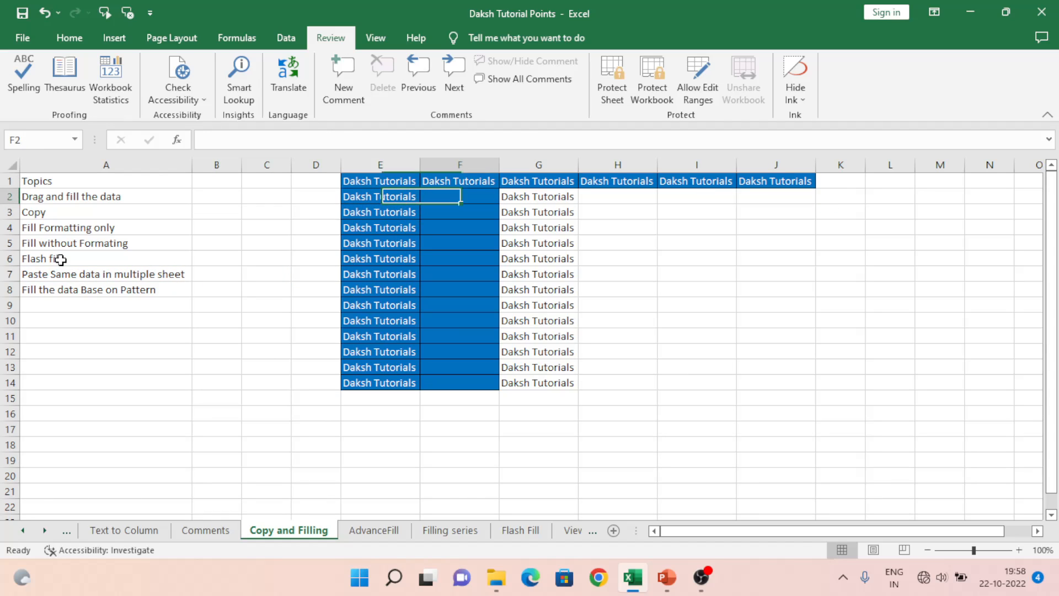
pyautogui.press('Right')
pyautogui.press('Right')
pyautogui.hotkey('ctrl', 'c')
# - Paste the copied blank cell over E2:J14 to clear the filled text and formatting below the header row
pyautogui.press('Left')
pyautogui.press('Left')
pyautogui.press('Left')
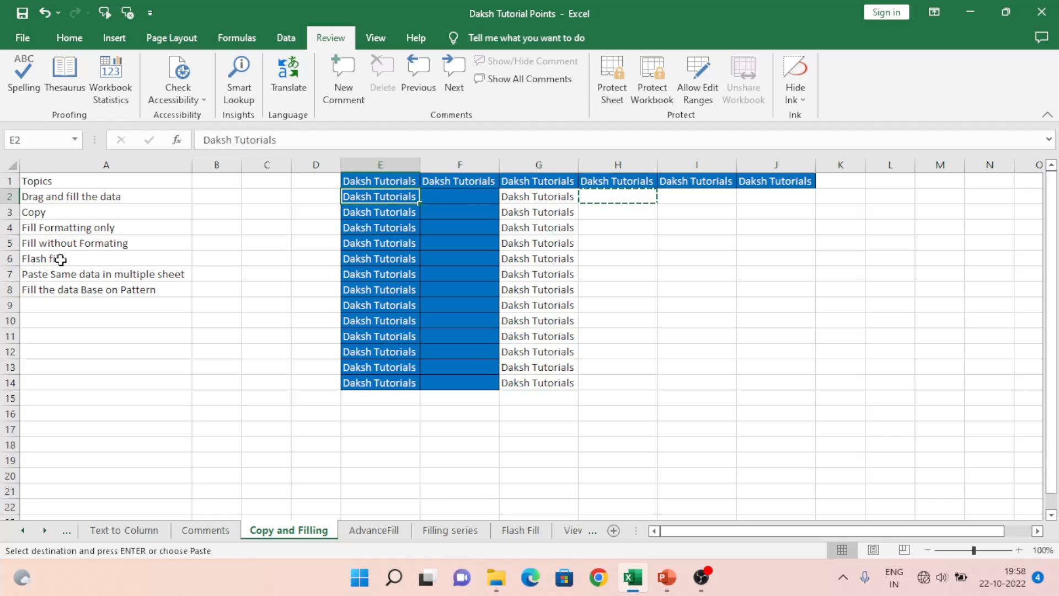
pyautogui.hotkey('shift', 'Right')
pyautogui.hotkey('shift', 'Right')
pyautogui.hotkey('shift', 'Right')
pyautogui.hotkey('shift', 'Right')
pyautogui.hotkey('shift', 'Right')
pyautogui.hotkey('shift', 'Down')
pyautogui.hotkey('shift', 'Down')
pyautogui.hotkey('shift', 'Down')
pyautogui.hotkey('shift', 'Down')
pyautogui.hotkey('shift', 'Down')
pyautogui.hotkey('shift', 'Down')
pyautogui.hotkey('shift', 'Down')
pyautogui.hotkey('shift', 'Down')
pyautogui.hotkey('shift', 'Down')
pyautogui.hotkey('shift', 'Down')
pyautogui.hotkey('shift', 'Down')
pyautogui.hotkey('shift', 'Down')
pyautogui.hotkey('shift', 'Down')
pyautogui.hotkey('shift', 'Down')
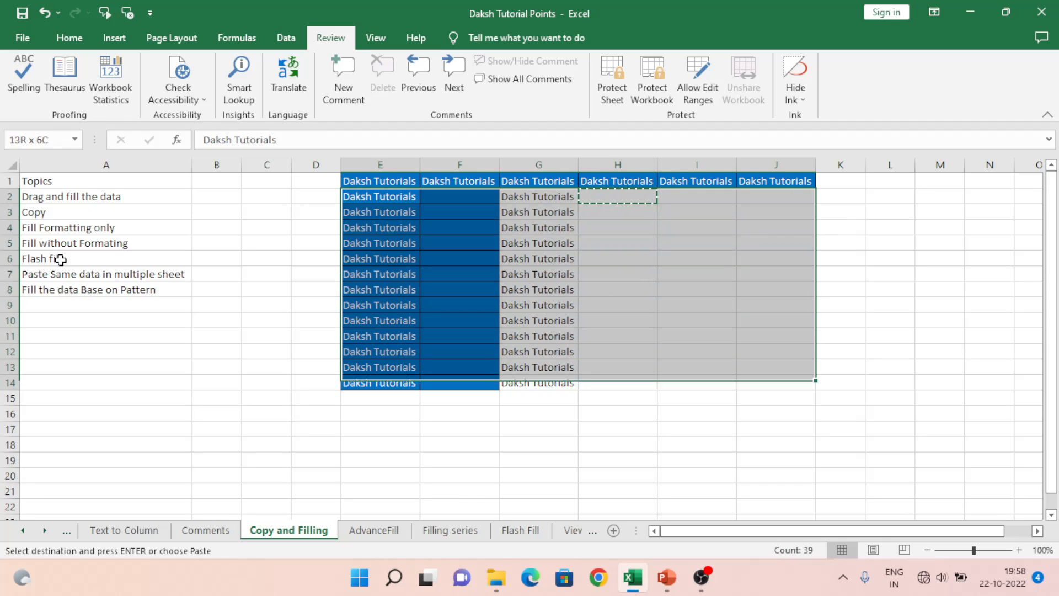
pyautogui.hotkey('shift', 'Up')
pyautogui.hotkey('shift', 'Up')
pyautogui.hotkey('ctrl', 'v')
pyautogui.press('Up')
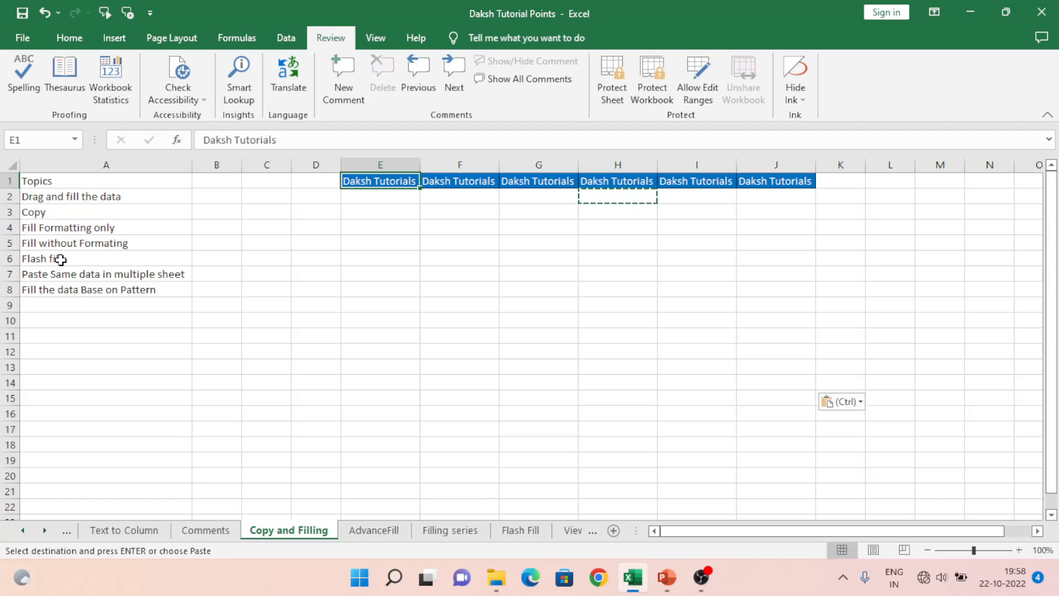
pyautogui.keyDown('shift'); pyautogui.click(61, 260); pyautogui.keyUp('shift')
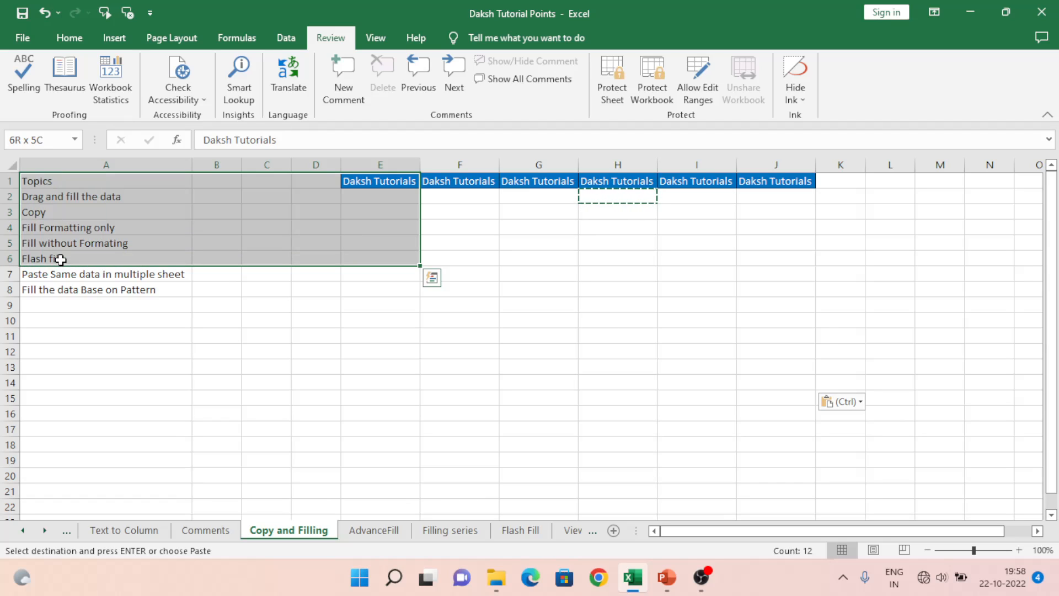
pyautogui.write('EM')
pyautogui.press('Escape')
pyautogui.press('Right')
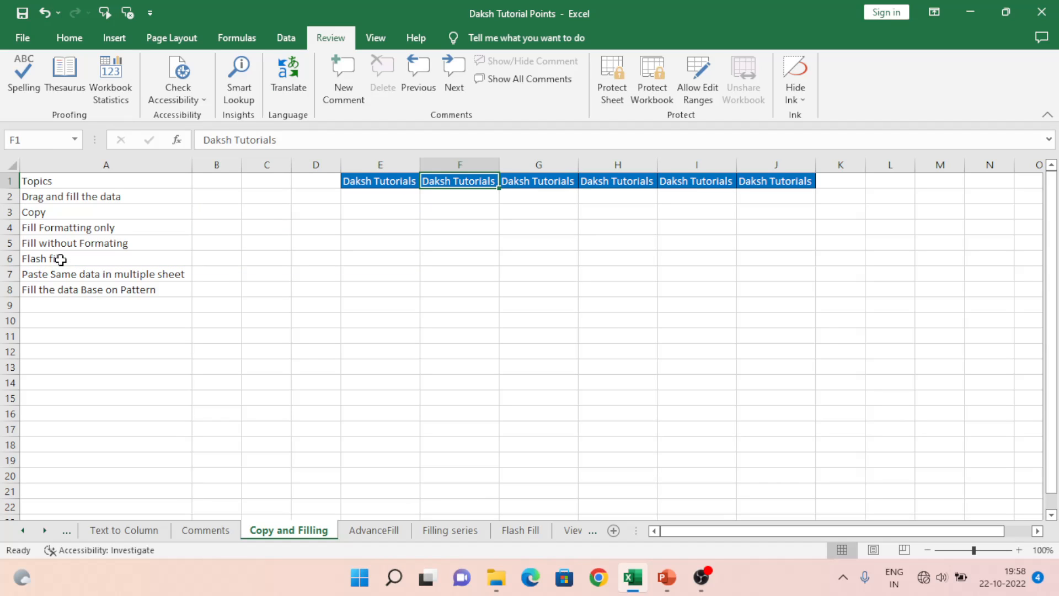
pyautogui.press('Left')
# - Replace the header in E1 with EMP and the header in F1 with Day1
pyautogui.write('EMP')
pyautogui.press('Return')
pyautogui.write('Day')
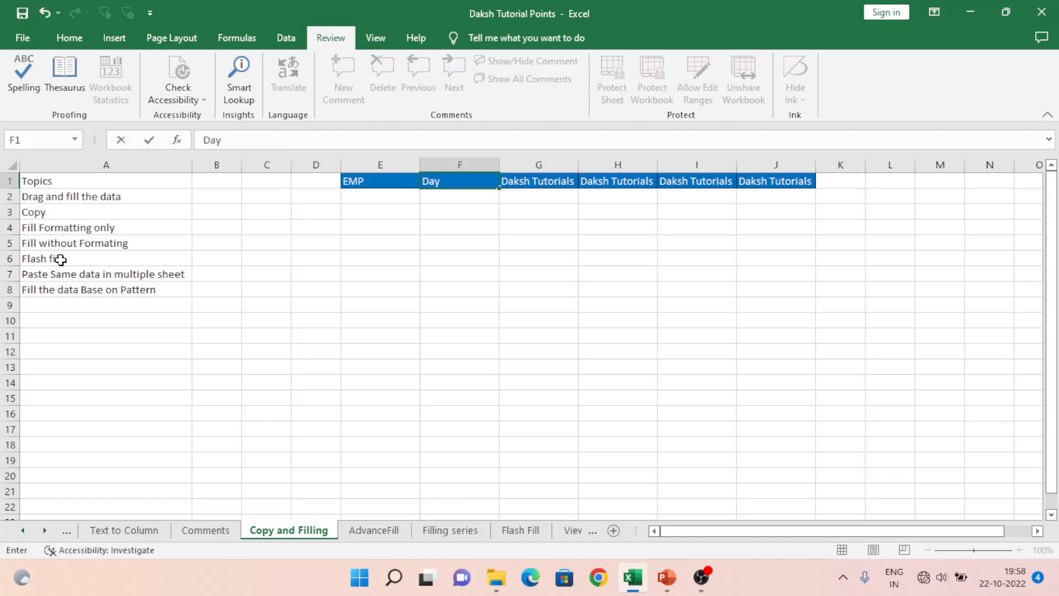
pyautogui.write('1')
pyautogui.press('Return')
pyautogui.hotkey('shift', 'Return')
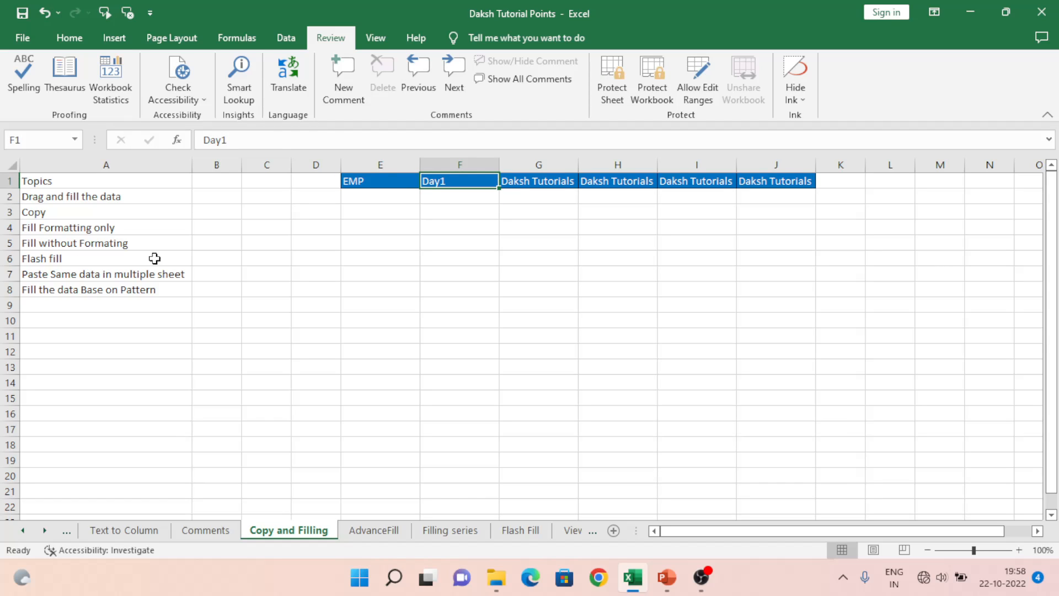
# - Fill the Day1 header from F1 across to J1 so the row continues through Day5
pyautogui.moveTo(499, 189); pyautogui.dragTo(814, 193)
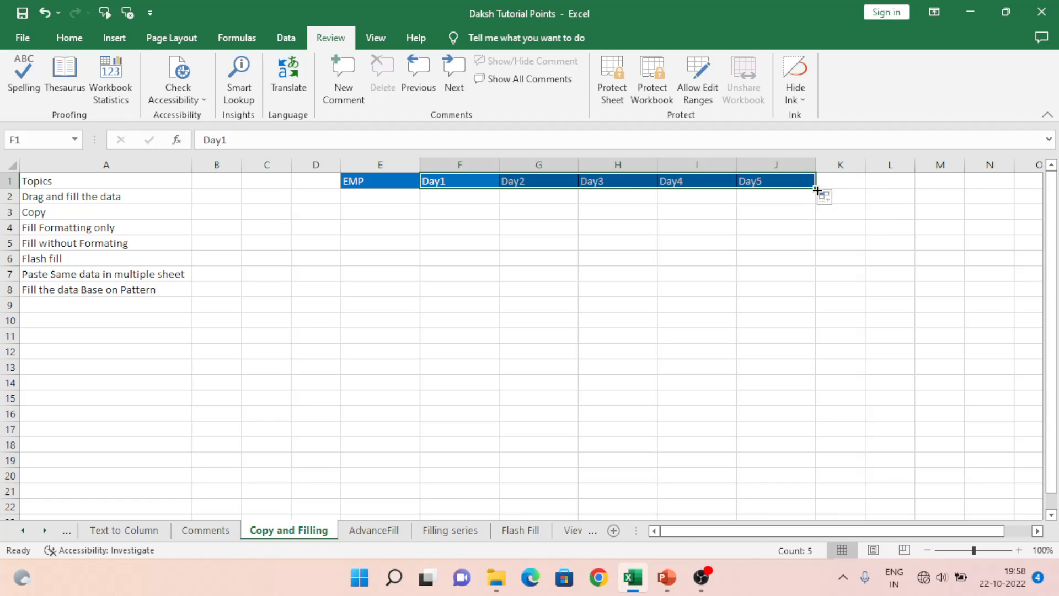
pyautogui.click(512, 183)
pyautogui.click(591, 184)
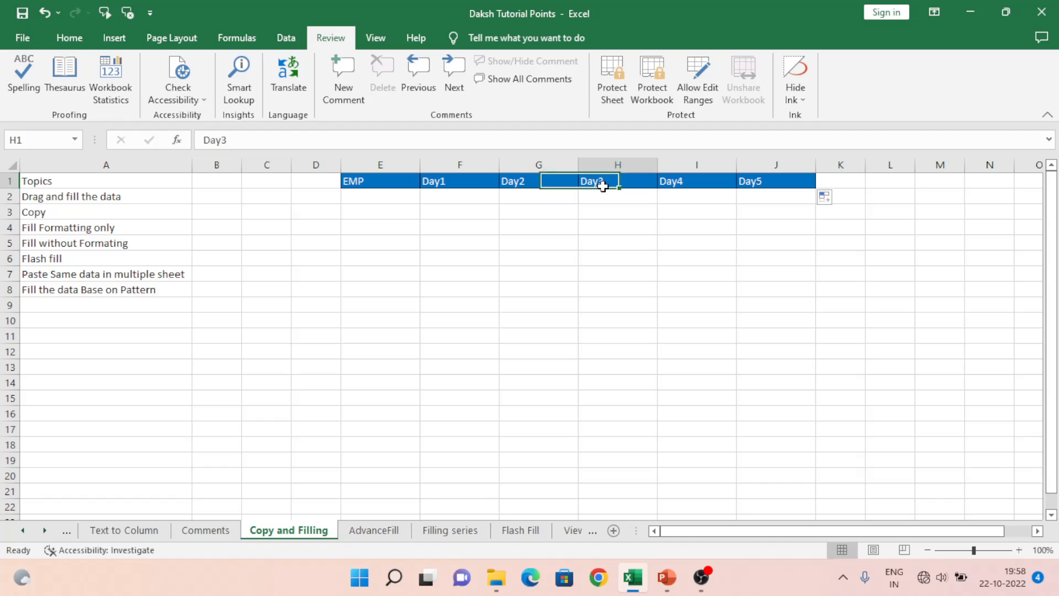
pyautogui.click(689, 184)
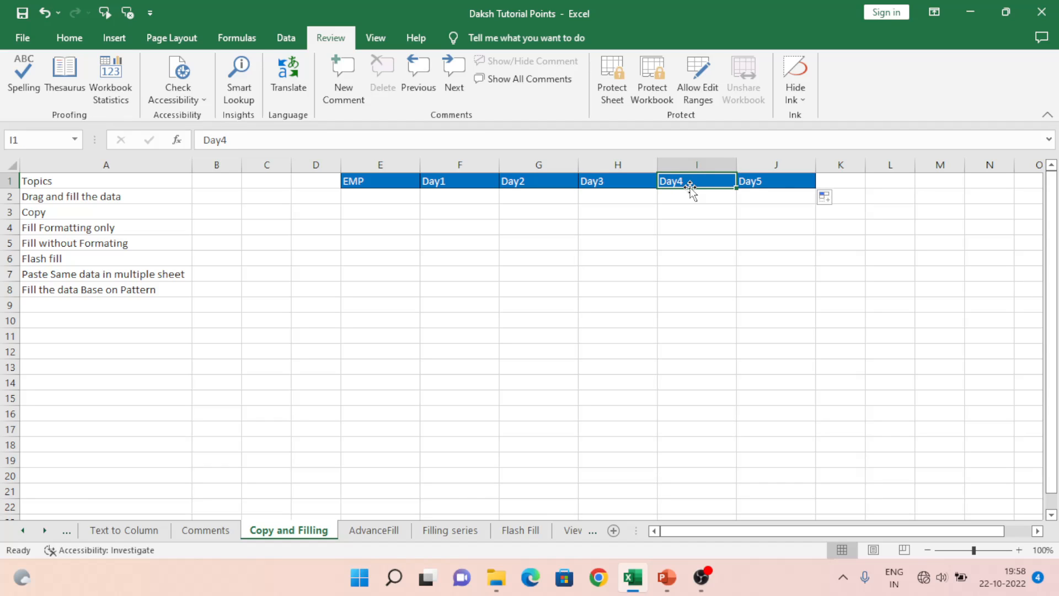
# - Apply All Borders to the table range E1:J15
pyautogui.press('Left')
pyautogui.press('Left')
pyautogui.press('Left')
pyautogui.press('Left')
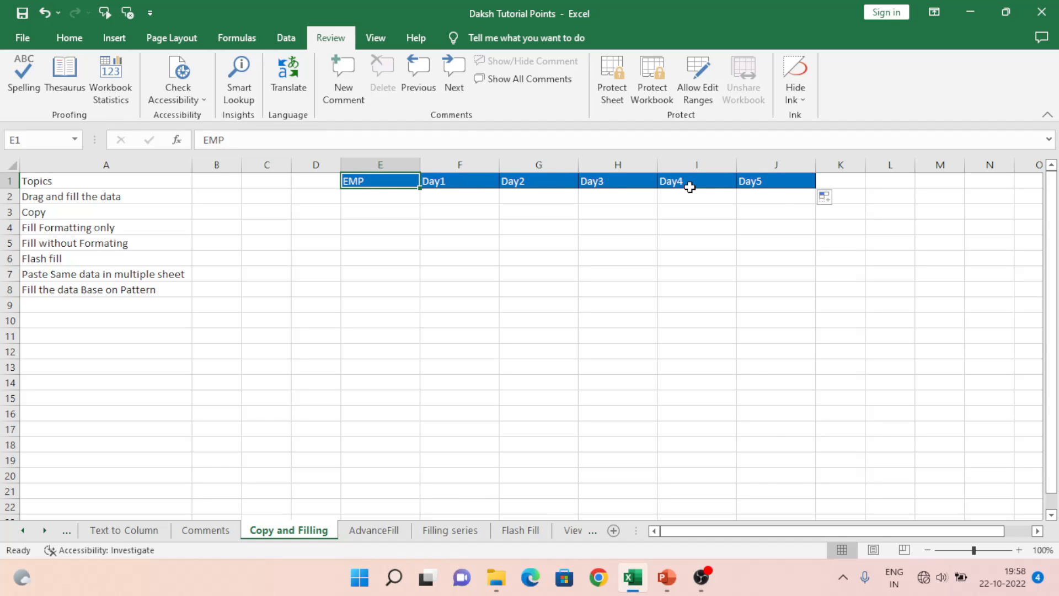
pyautogui.hotkey('shift', 'Right')
pyautogui.hotkey('shift', 'Right')
pyautogui.hotkey('shift', 'Right')
pyautogui.hotkey('shift', 'Right')
pyautogui.hotkey('shift', 'Right')
pyautogui.hotkey('shift', 'Down')
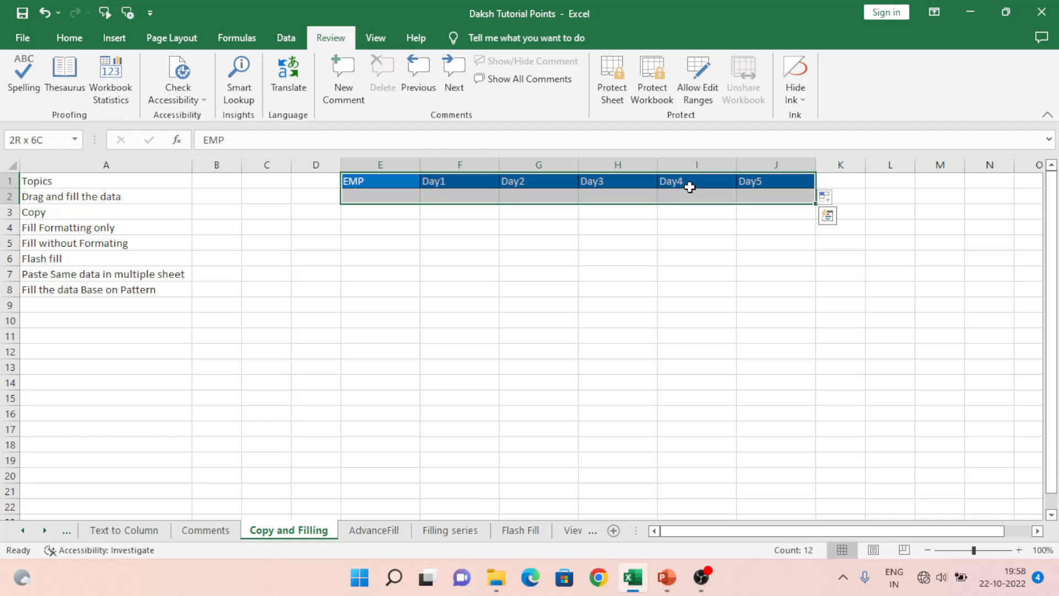
pyautogui.hotkey('shift', 'Down')
pyautogui.hotkey('shift', 'Down')
pyautogui.hotkey('shift', 'Down')
pyautogui.hotkey('shift', 'Down')
pyautogui.hotkey('shift', 'Down')
pyautogui.hotkey('shift', 'Down')
pyautogui.hotkey('shift', 'Down')
pyautogui.hotkey('shift', 'Down')
pyautogui.hotkey('shift', 'Down')
pyautogui.hotkey('shift', 'Down')
pyautogui.hotkey('shift', 'Down')
pyautogui.hotkey('shift', 'Down')
pyautogui.hotkey('shift', 'Down')
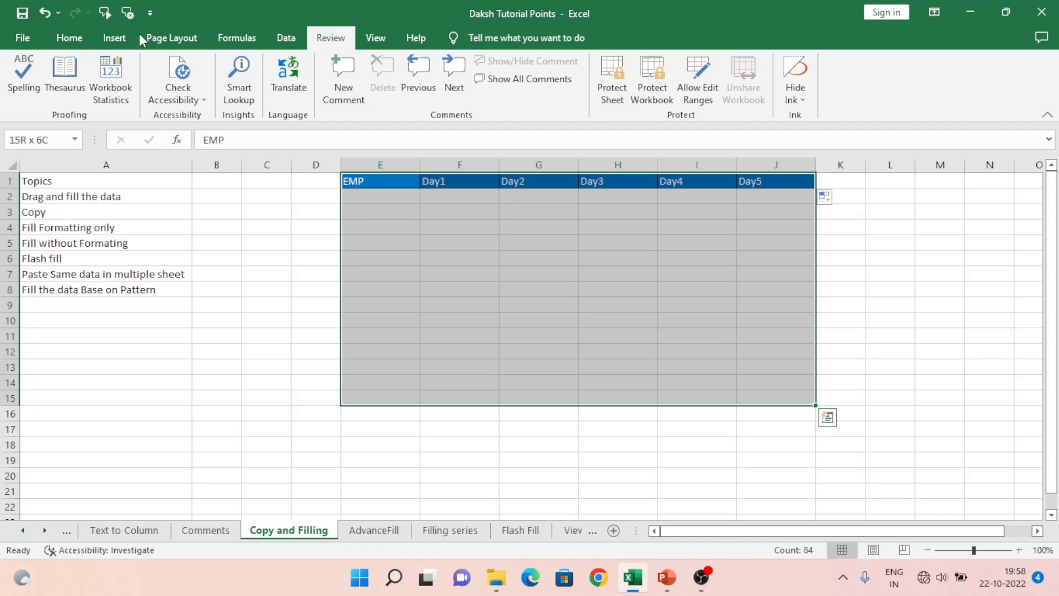
pyautogui.click(60, 35)
pyautogui.click(176, 91)
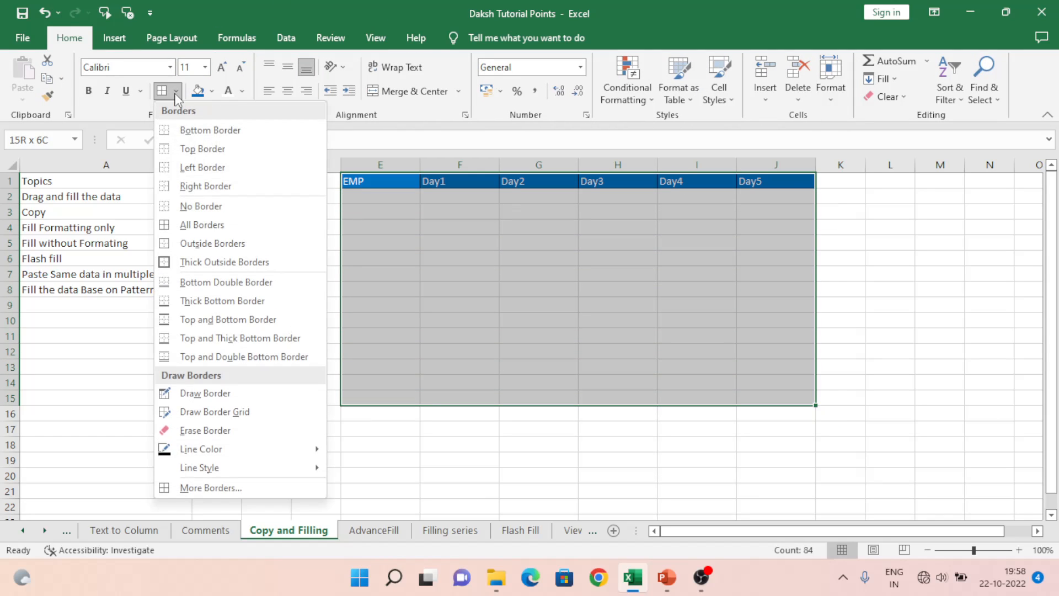
pyautogui.click(194, 218)
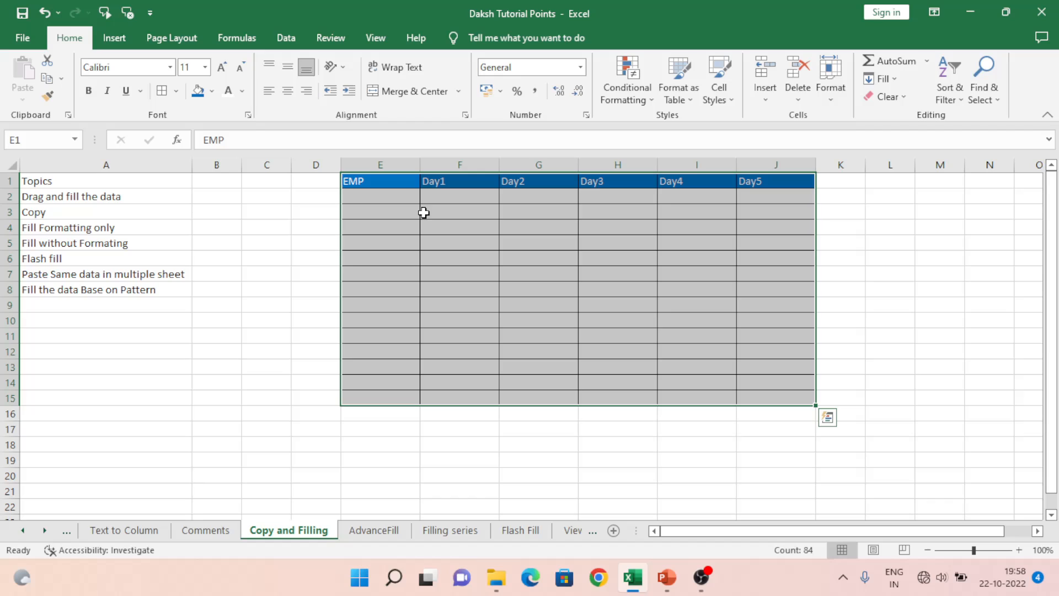
# - Copy the whole bordered table E1:J15, including the header row
pyautogui.click(376, 179)
pyautogui.hotkey('ctrl', 'shift', 'Right')
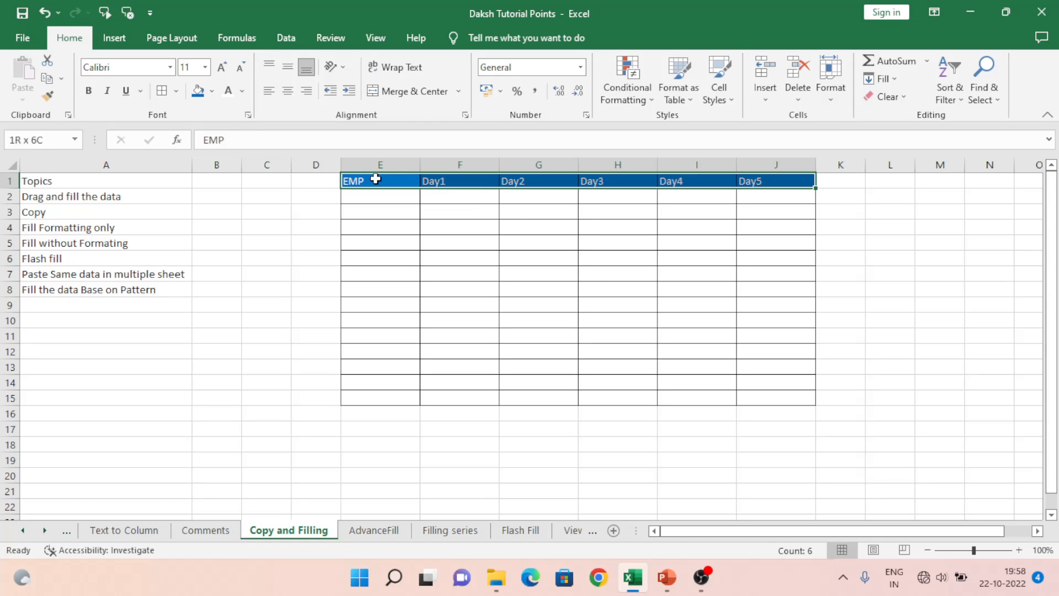
pyautogui.hotkey('ctrl', 'shift', 'Down')
pyautogui.hotkey('shift', 'Down')
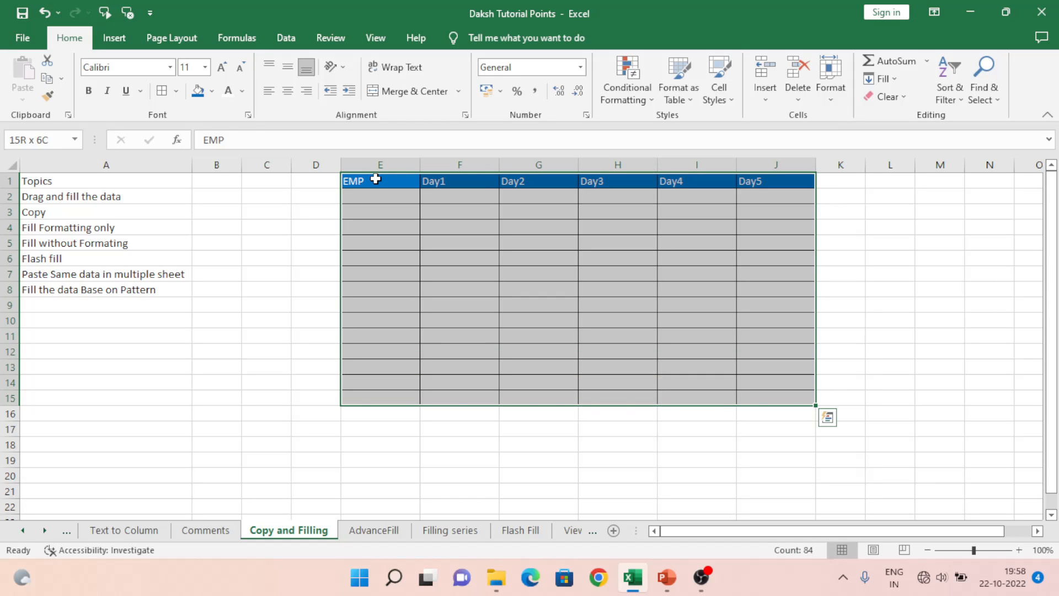
pyautogui.hotkey('ctrl', 'c')
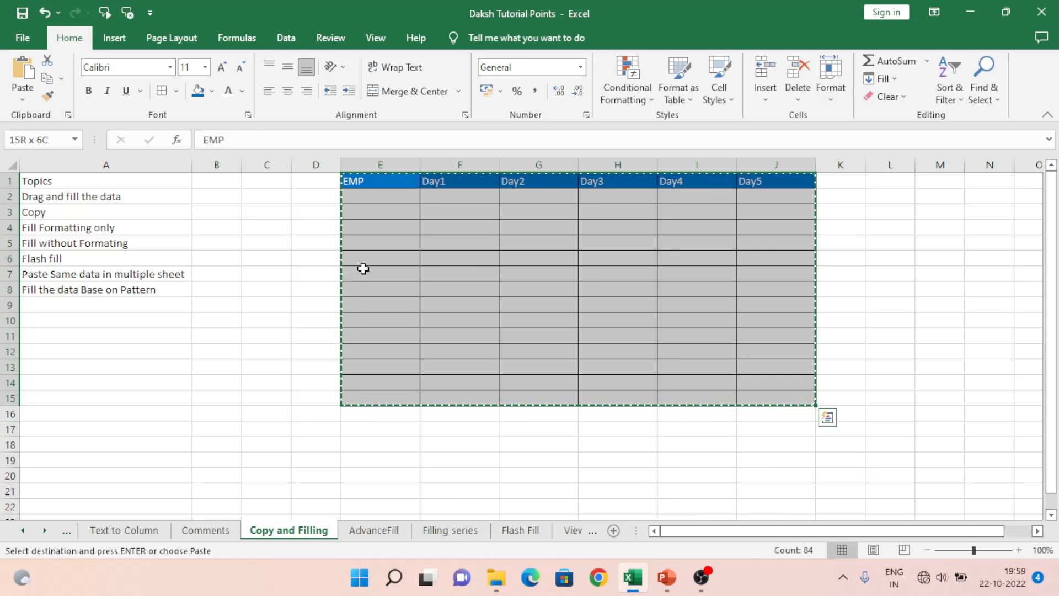
# - Create a new blank workbook and add worksheets until it contains Sheet1 to Sheet5
pyautogui.hotkey('ctrl', 'n')
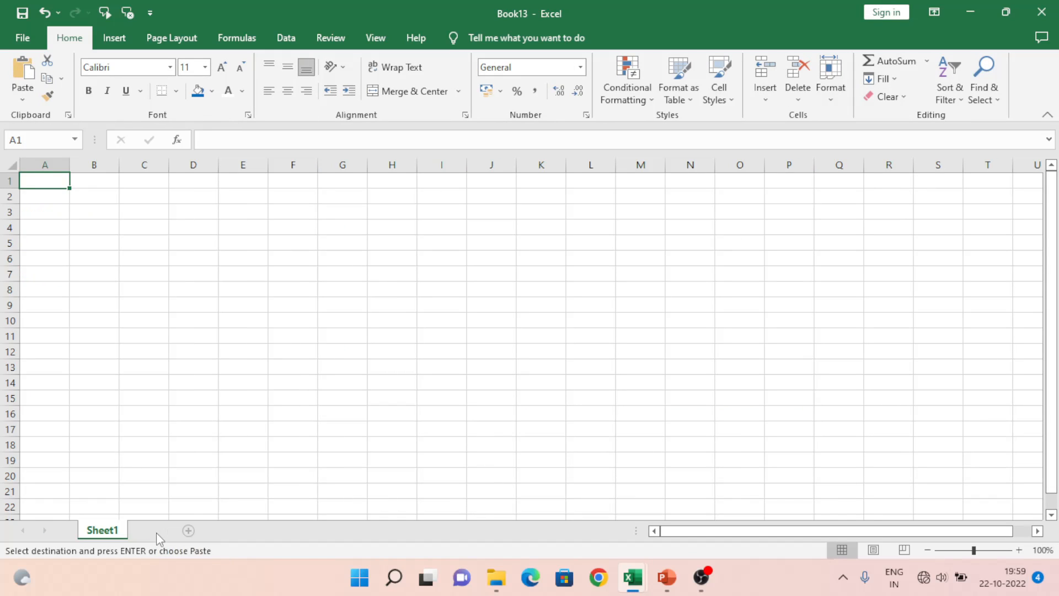
pyautogui.click(188, 531)
pyautogui.click(246, 530)
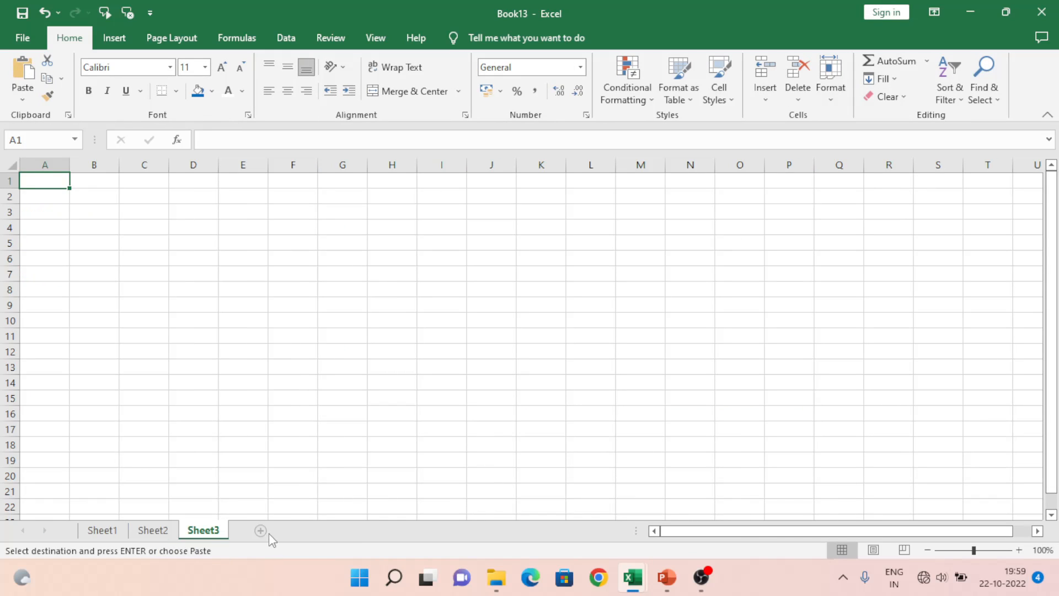
pyautogui.click(262, 530)
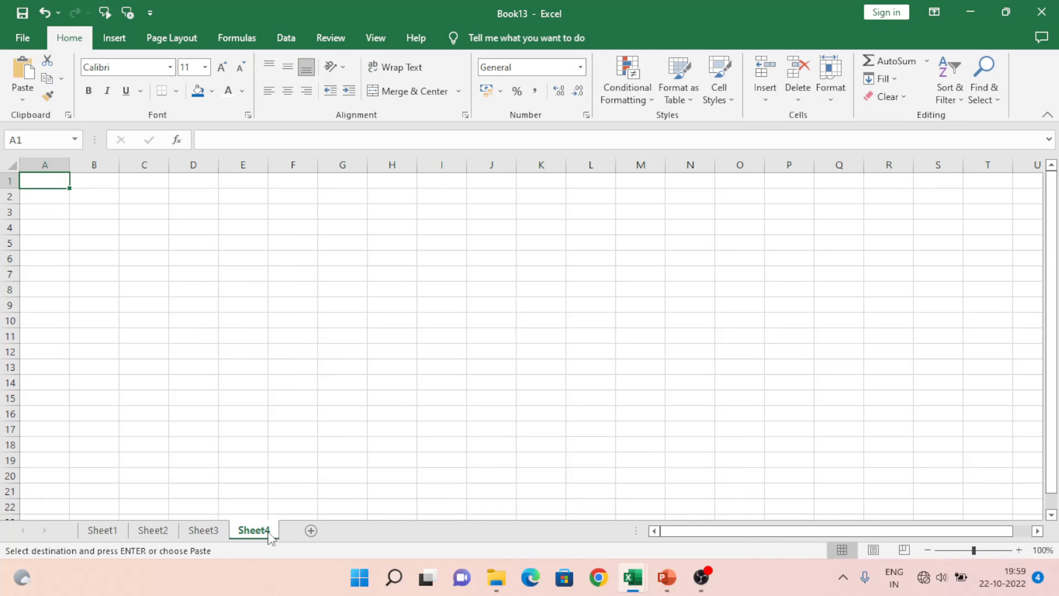
pyautogui.click(312, 531)
pyautogui.keyDown('ctrl'); pyautogui.click(119, 530); pyautogui.keyUp('ctrl')
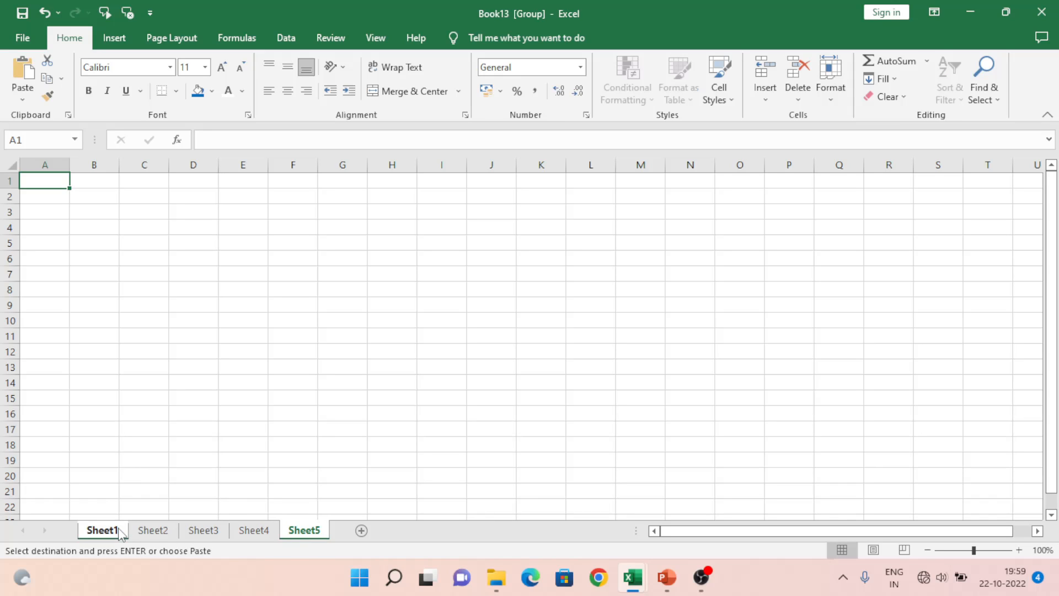
pyautogui.hotkey('ctrl', 'a')
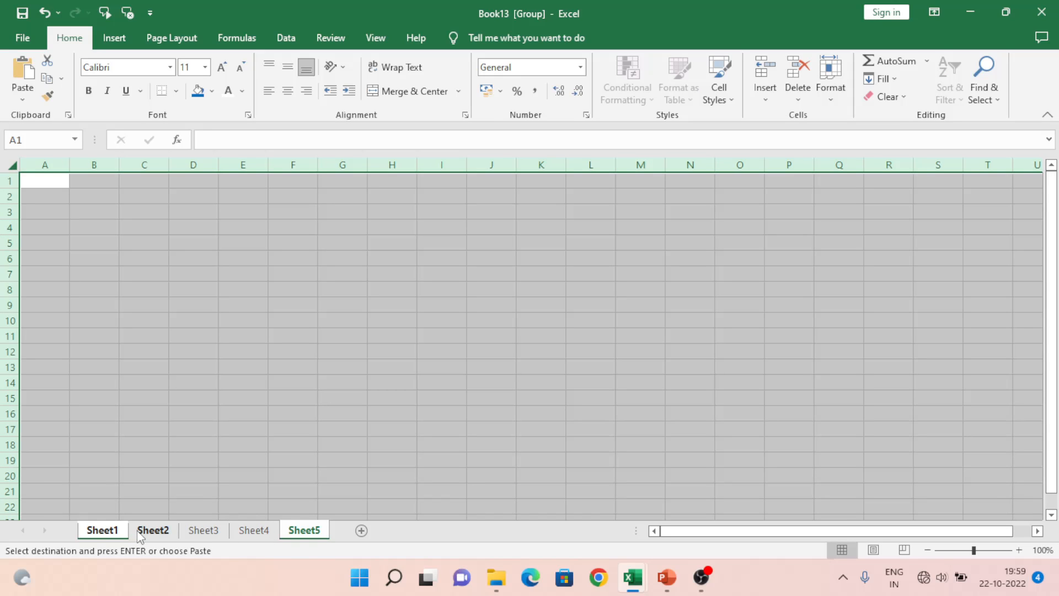
pyautogui.click(141, 531)
pyautogui.click(104, 532)
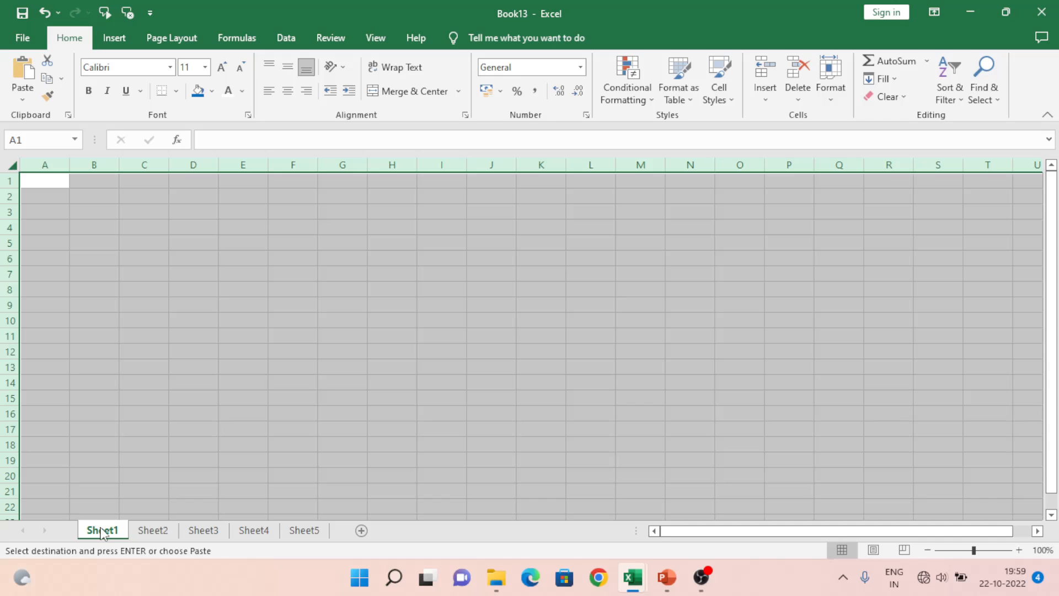
# - Group Sheet1 through Sheet5 and paste the copied table at cell H11 on all of them at once
pyautogui.click(411, 339)
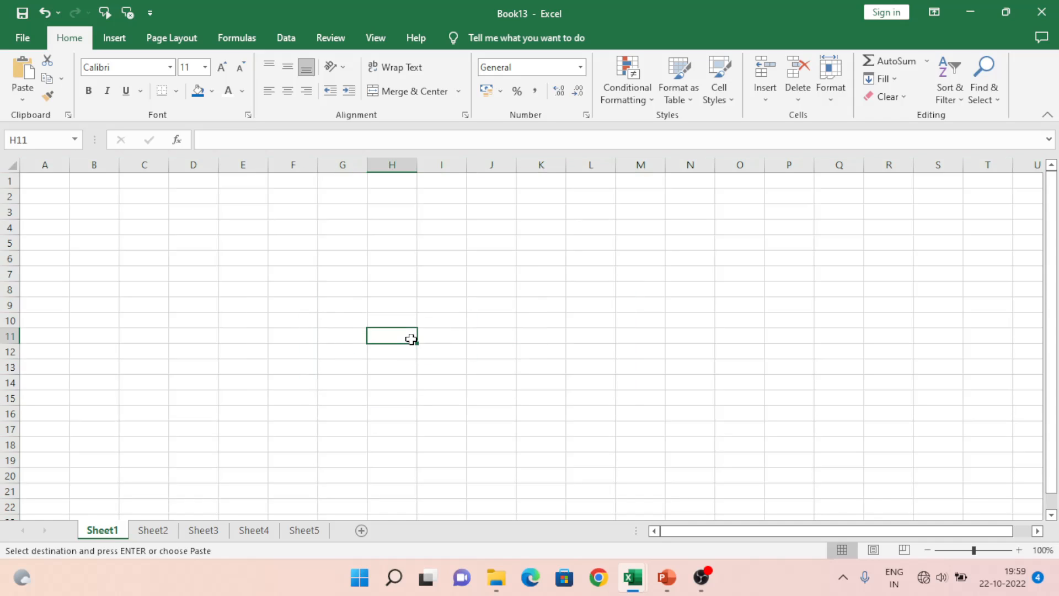
pyautogui.keyDown('ctrl'); pyautogui.click(157, 531); pyautogui.keyUp('ctrl')
pyautogui.keyDown('ctrl'); pyautogui.click(203, 531); pyautogui.keyUp('ctrl')
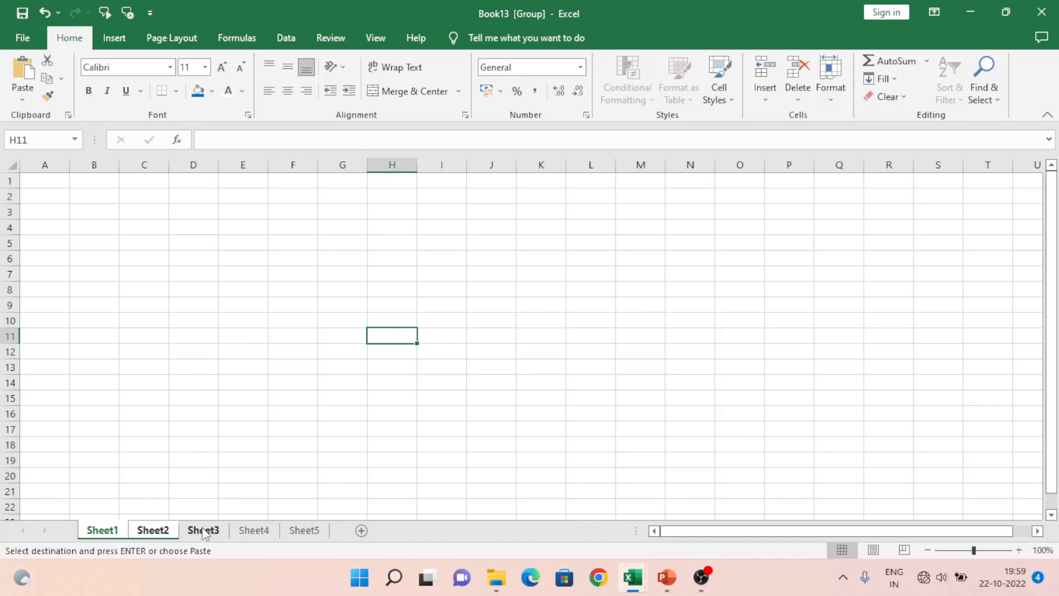
pyautogui.keyDown('ctrl'); pyautogui.click(254, 531); pyautogui.keyUp('ctrl')
pyautogui.keyDown('ctrl'); pyautogui.click(304, 530); pyautogui.keyUp('ctrl')
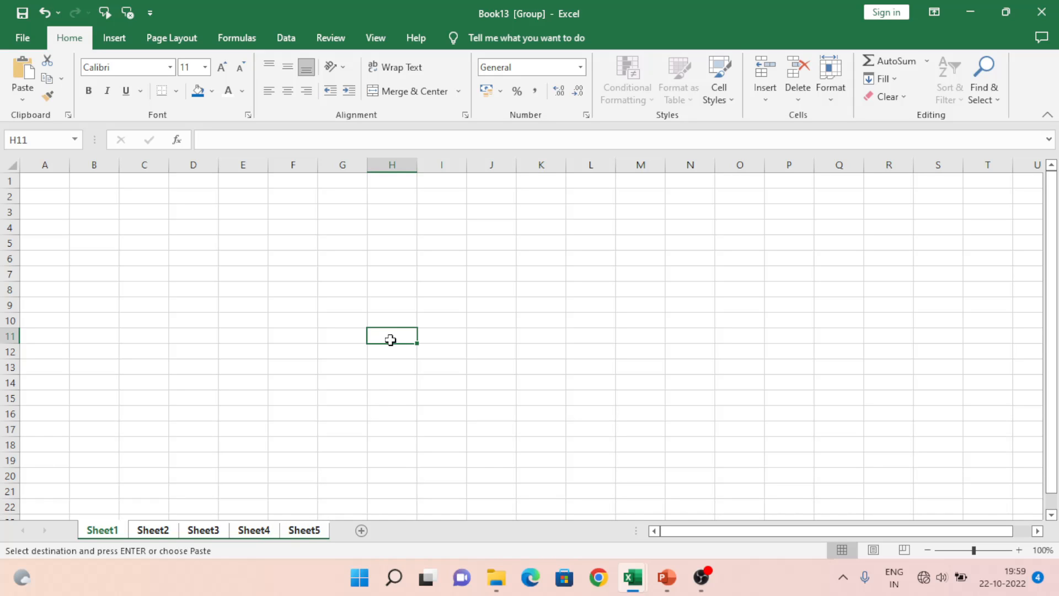
pyautogui.hotkey('ctrl', 'v')
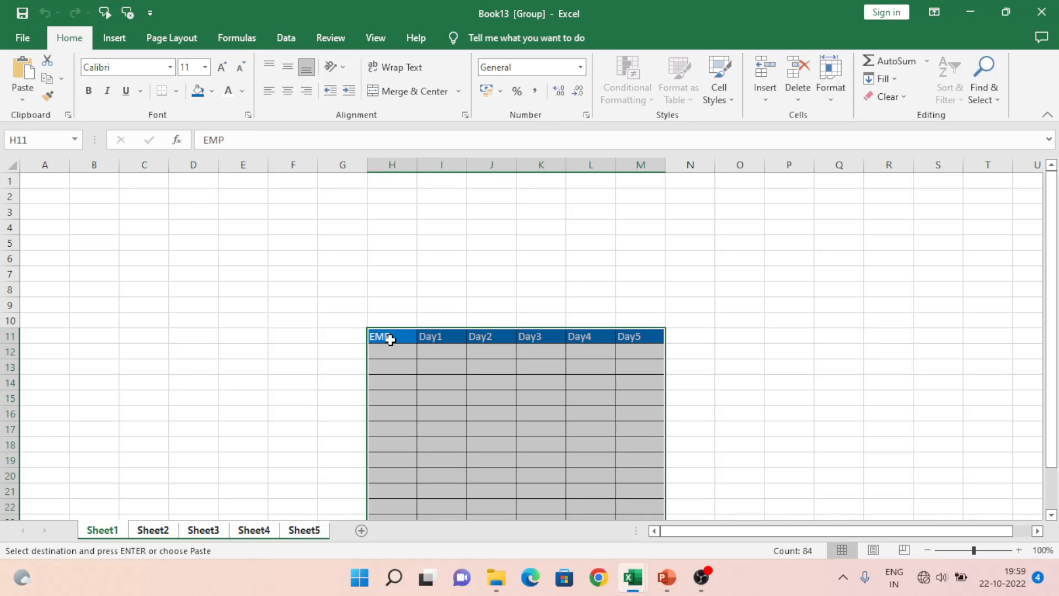
pyautogui.click(182, 369)
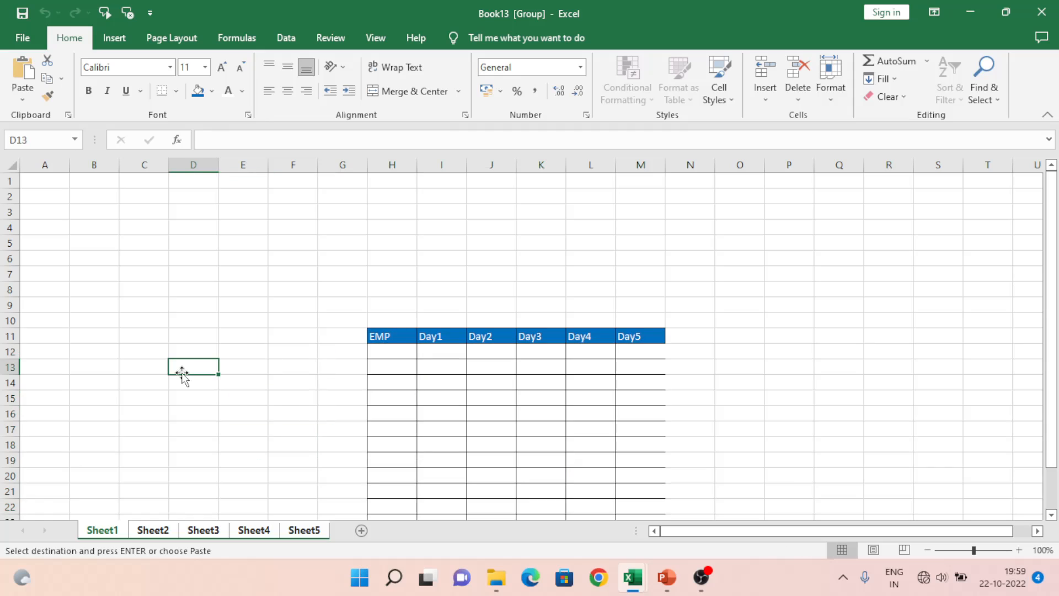
# - Check the pasted table on each of Sheet1 through Sheet5 in the workbook
pyautogui.click(153, 531)
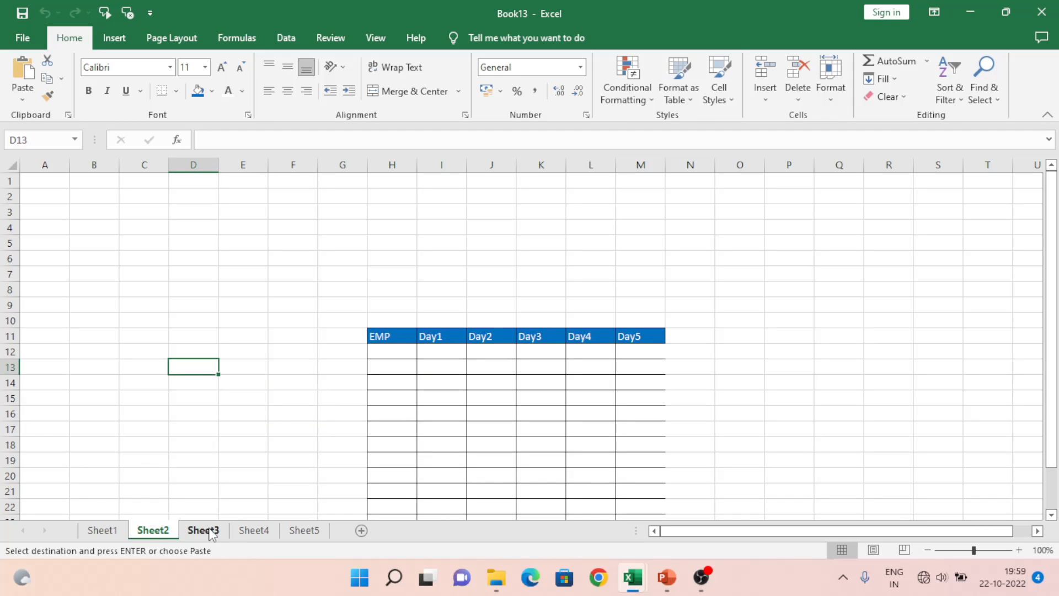
pyautogui.click(212, 532)
pyautogui.click(239, 532)
pyautogui.click(292, 532)
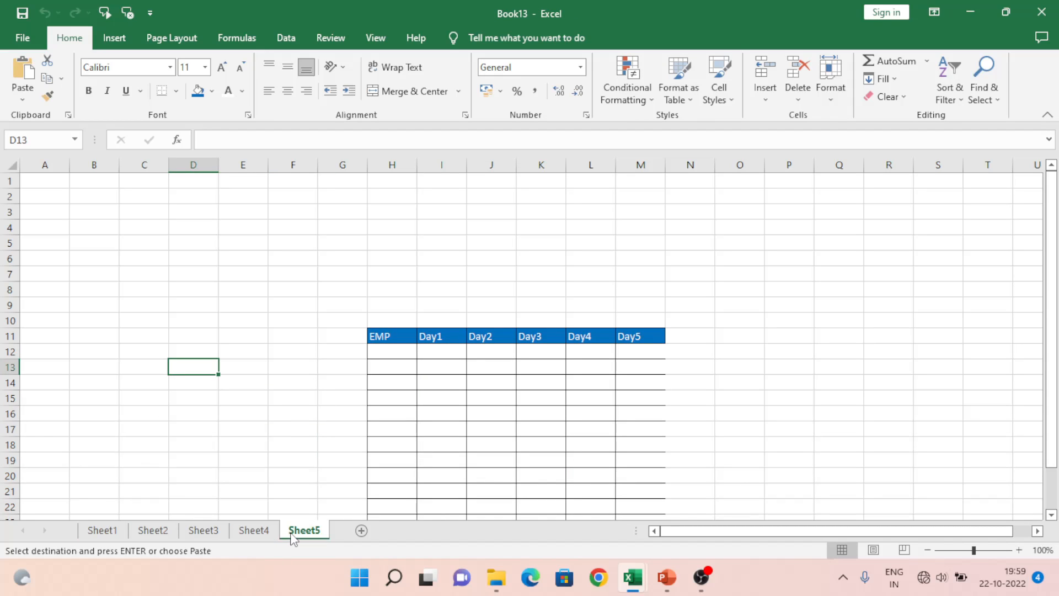
pyautogui.click(121, 534)
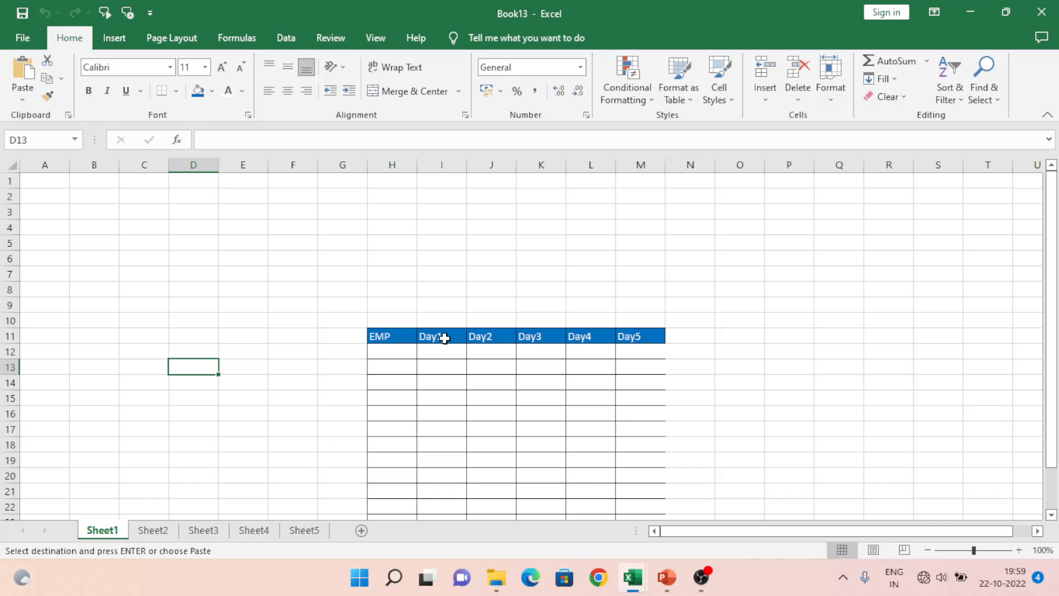
pyautogui.click(390, 336)
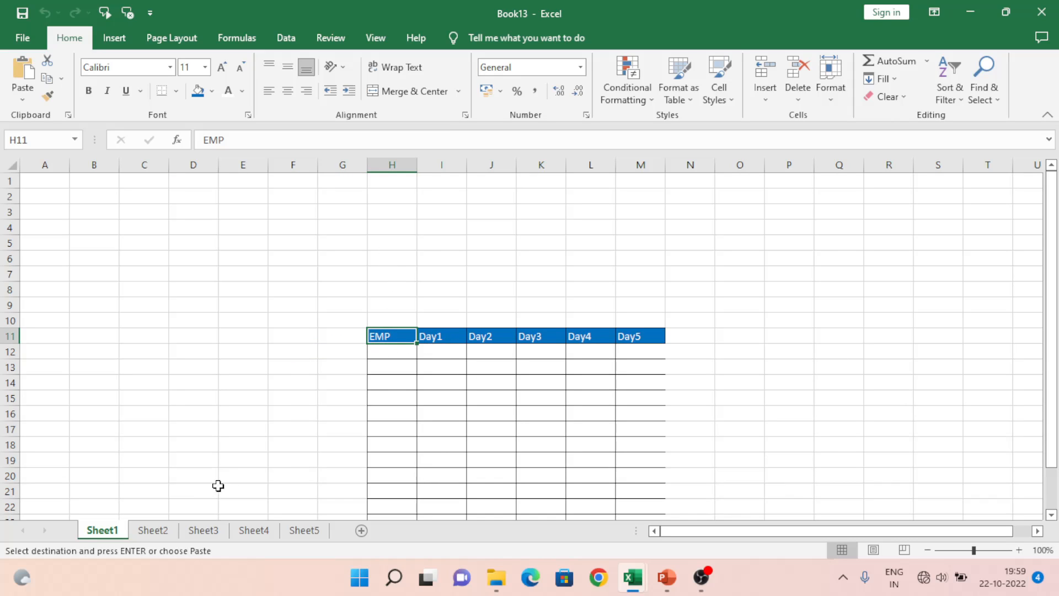
pyautogui.click(143, 533)
pyautogui.click(203, 531)
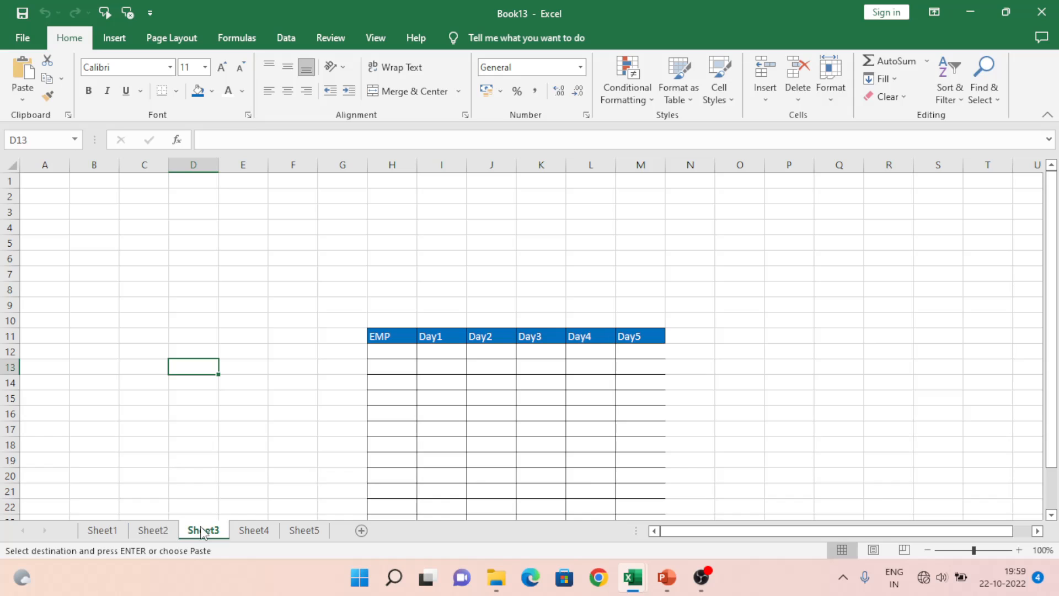
pyautogui.click(243, 533)
pyautogui.click(303, 533)
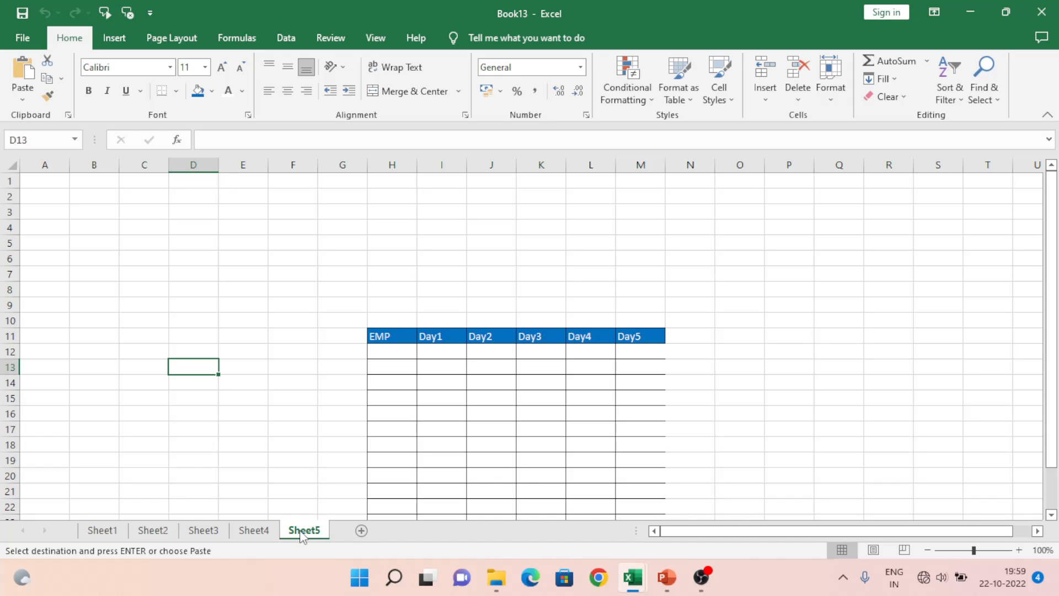
pyautogui.click(247, 539)
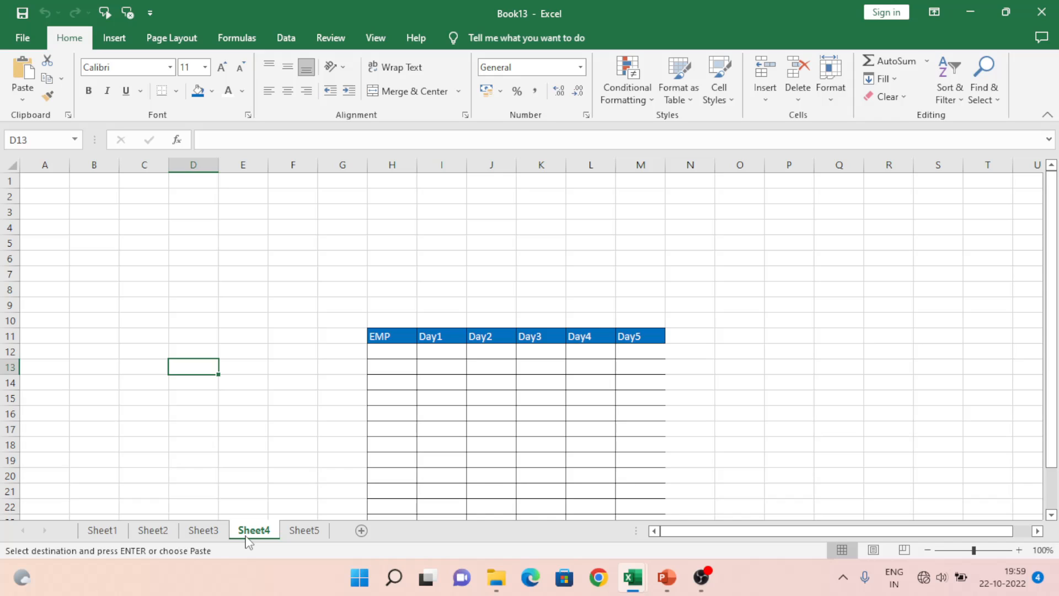
pyautogui.click(299, 436)
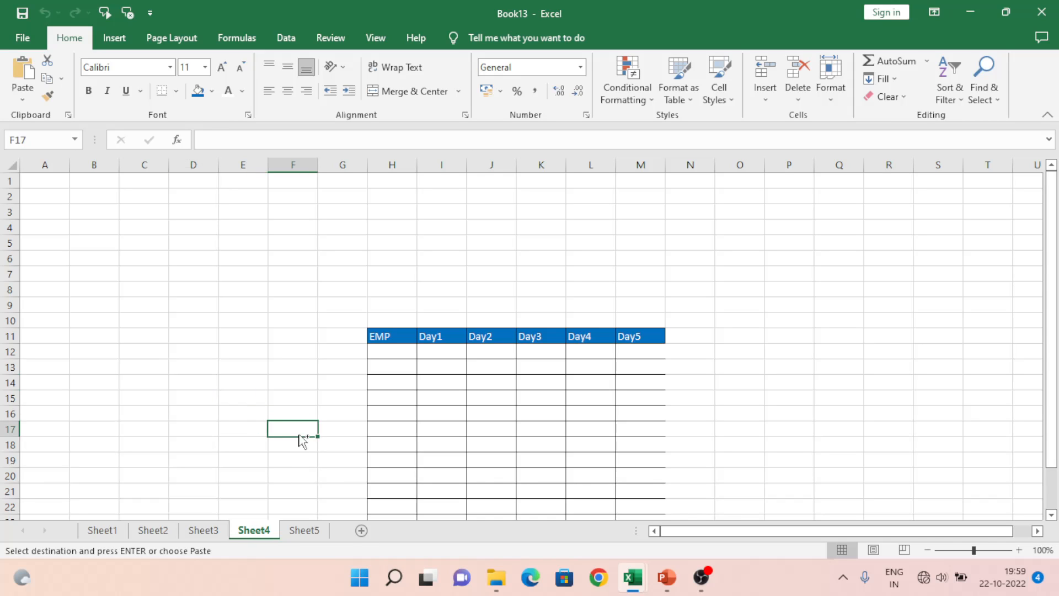
# - Close the workbook without saving and create a new blank workbook containing Sheet1 to Sheet5
pyautogui.hotkey('ctrl', 'w')
pyautogui.press('n')
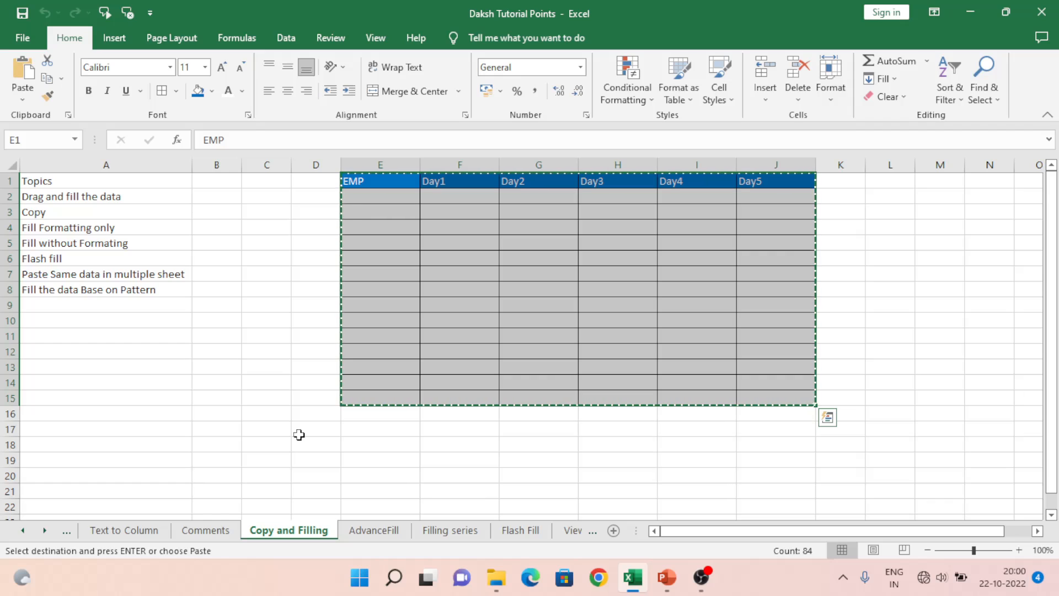
pyautogui.hotkey('ctrl', 'n')
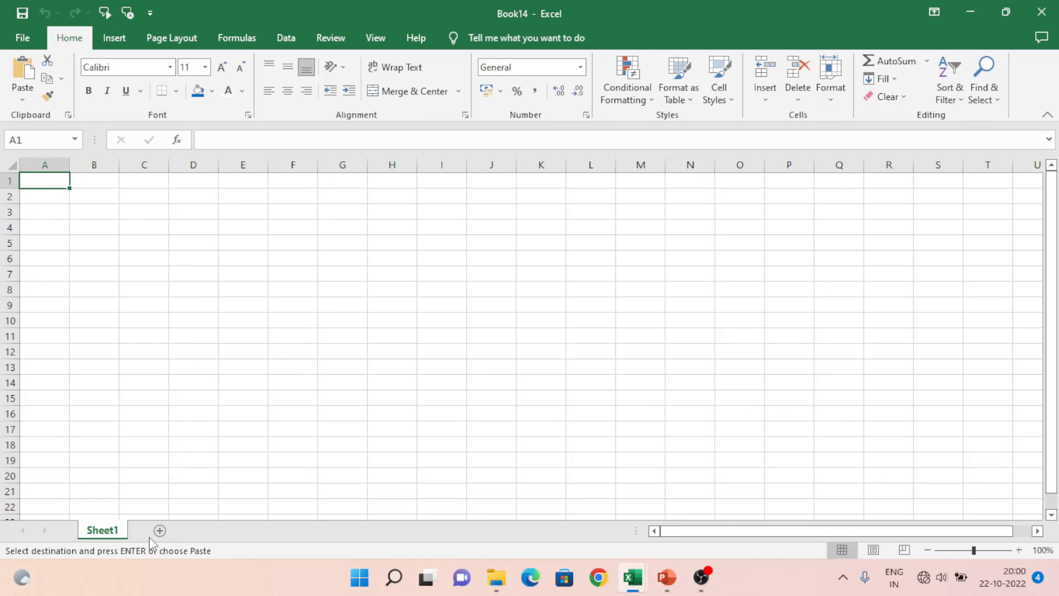
pyautogui.click(196, 530)
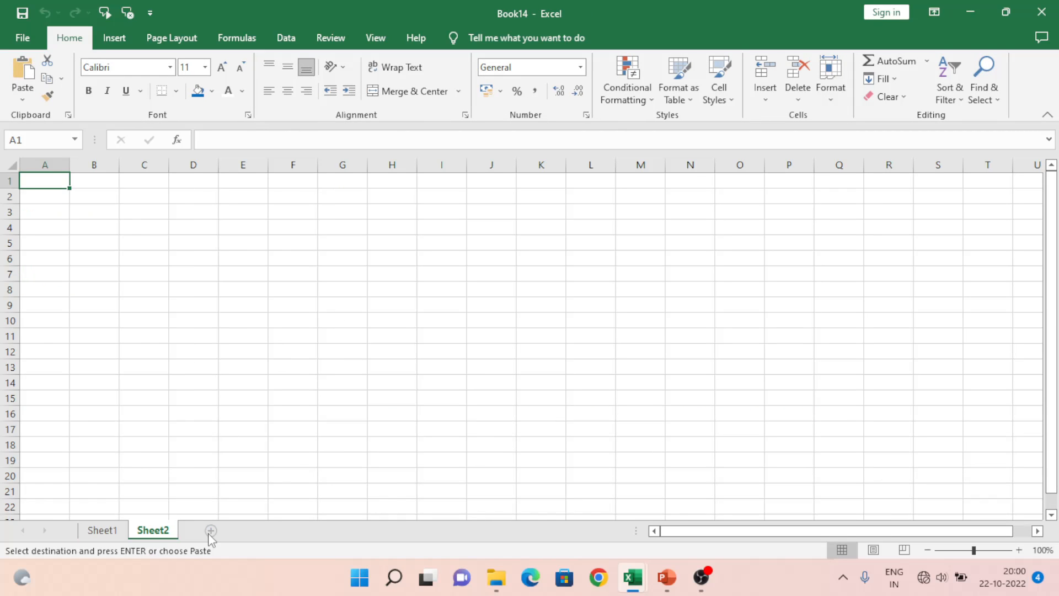
pyautogui.click(208, 533)
pyautogui.click(256, 531)
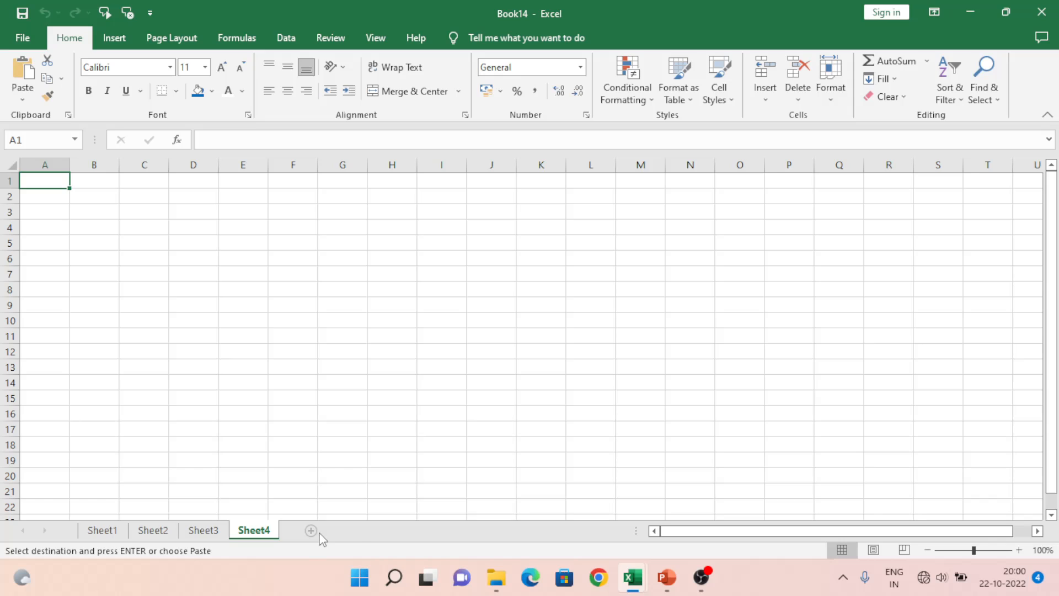
pyautogui.click(311, 531)
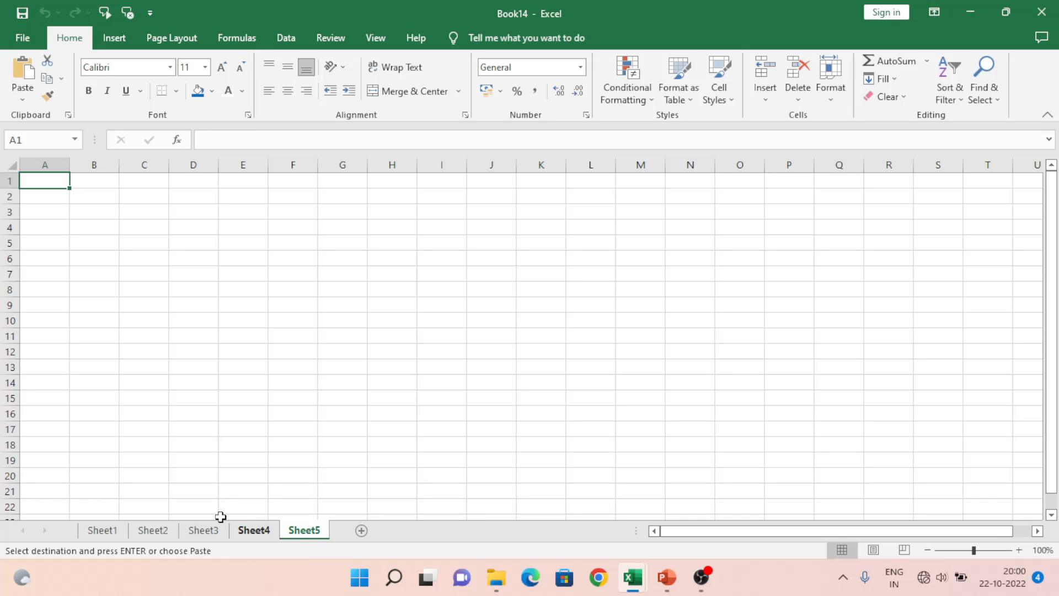
# - Paste the copied table at cell A1 on Sheet1 alone and check Sheet2 through Sheet5 for it
pyautogui.click(115, 532)
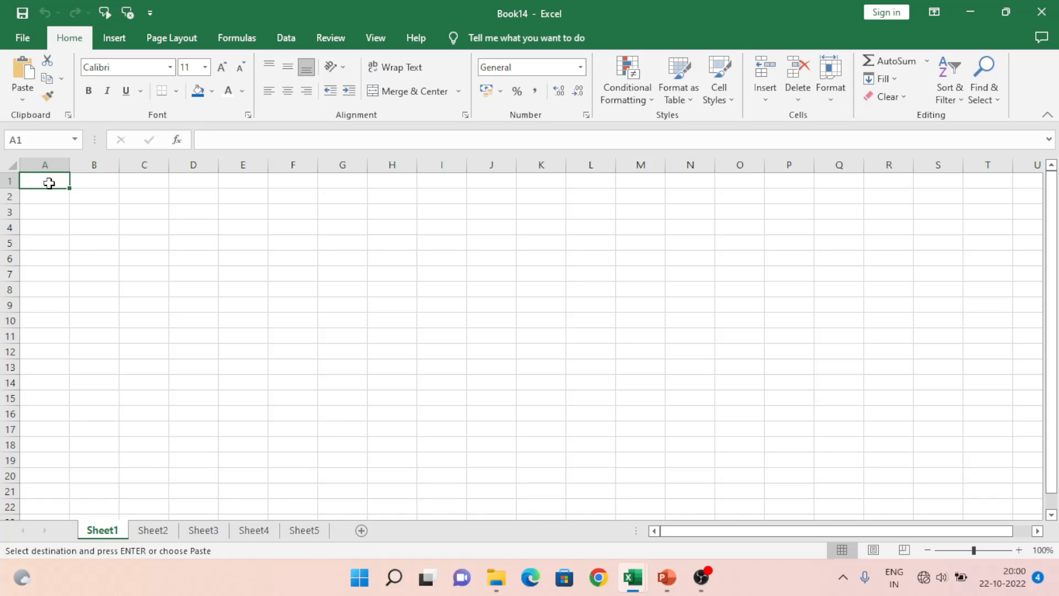
pyautogui.hotkey('ctrl', 'v')
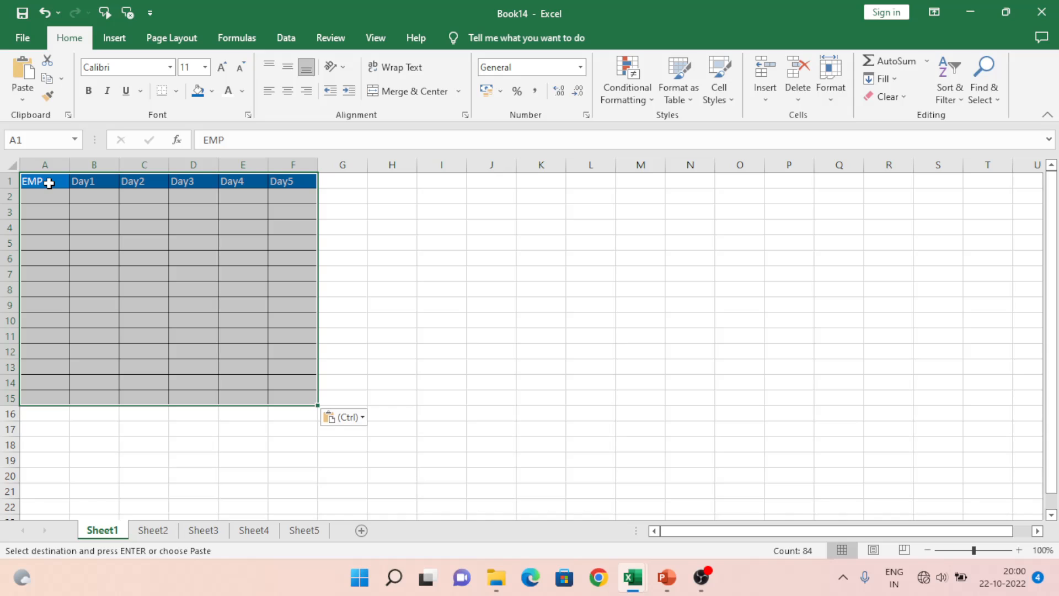
pyautogui.click(150, 531)
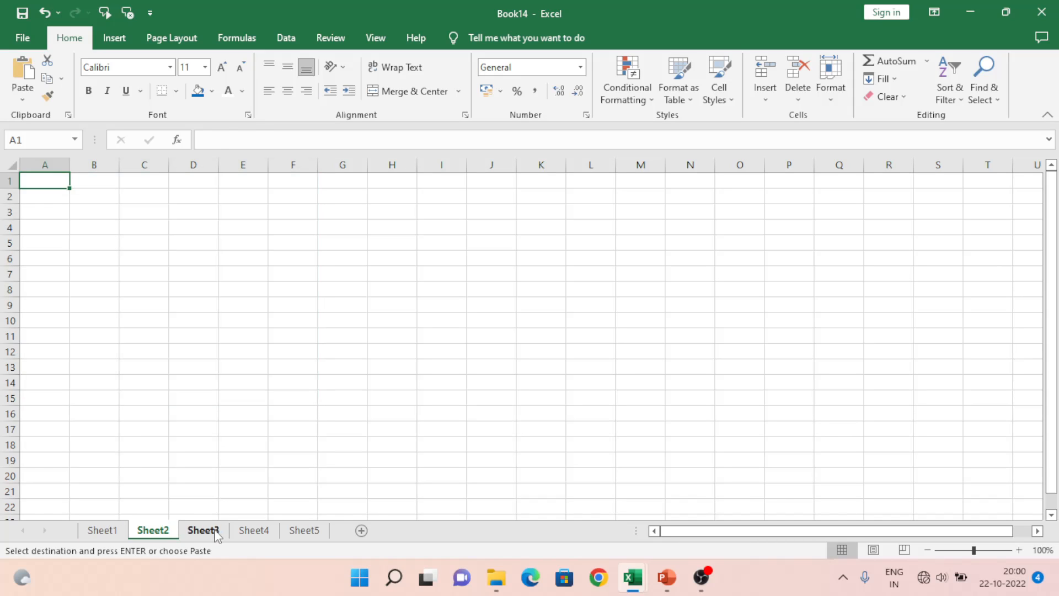
pyautogui.click(204, 531)
pyautogui.click(254, 531)
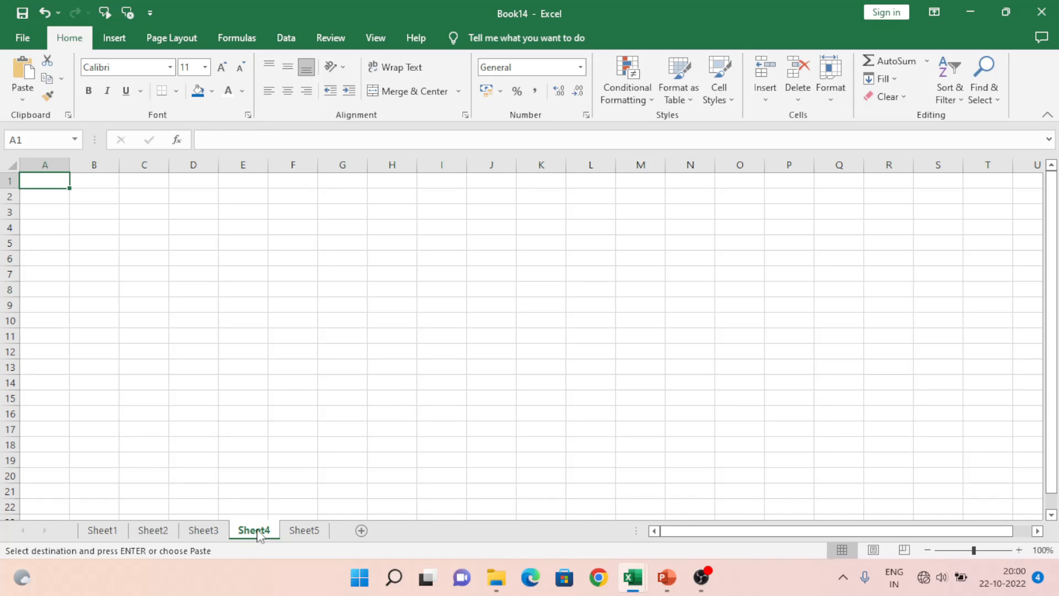
pyautogui.click(301, 530)
# - Group Sheet1 through Sheet5 and paste the copied table at cell A1 on all of them at once
pyautogui.click(102, 531)
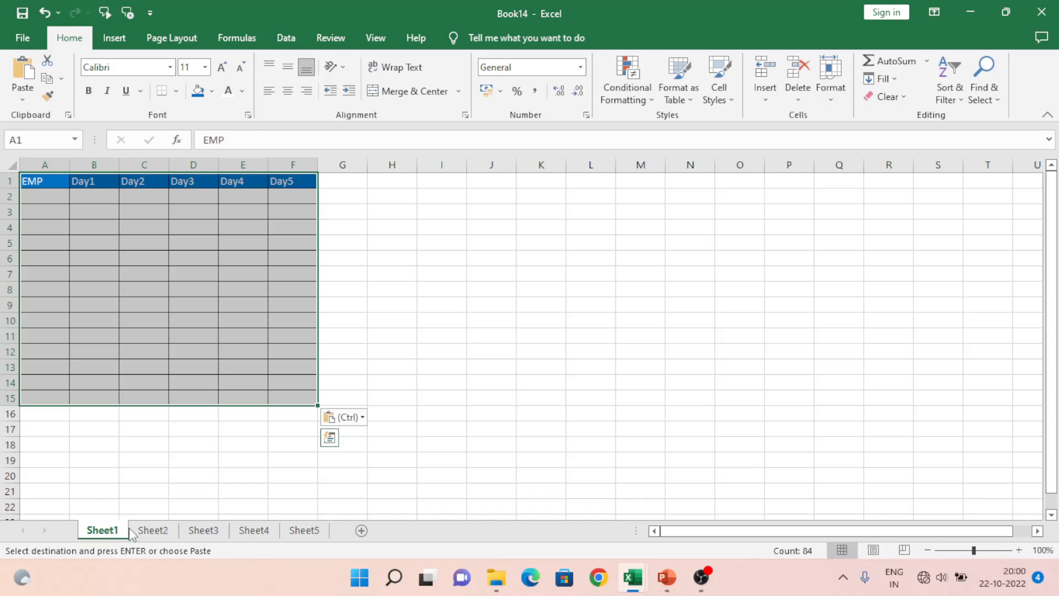
pyautogui.keyDown('ctrl'); pyautogui.click(153, 531); pyautogui.keyUp('ctrl')
pyautogui.keyDown('ctrl'); pyautogui.click(204, 530); pyautogui.keyUp('ctrl')
pyautogui.keyDown('ctrl'); pyautogui.click(252, 531); pyautogui.keyUp('ctrl')
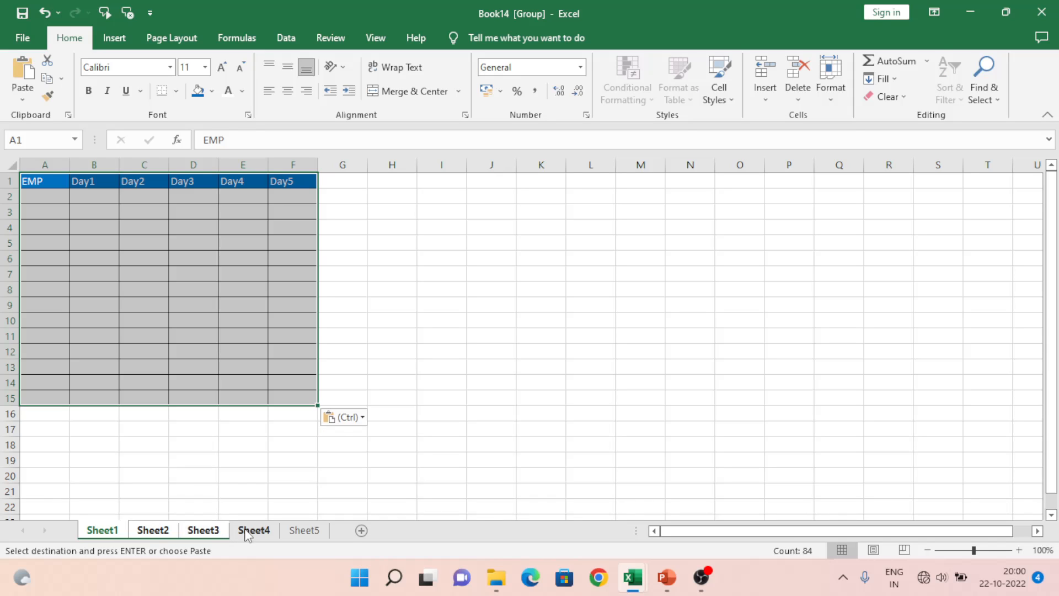
pyautogui.keyDown('ctrl'); pyautogui.click(304, 532); pyautogui.keyUp('ctrl')
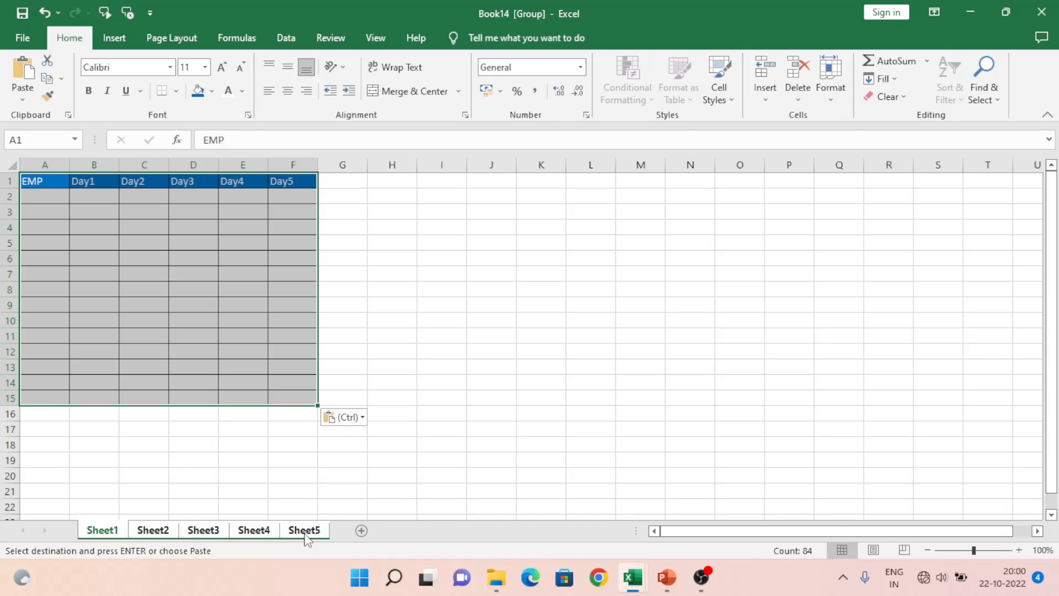
pyautogui.click(37, 182)
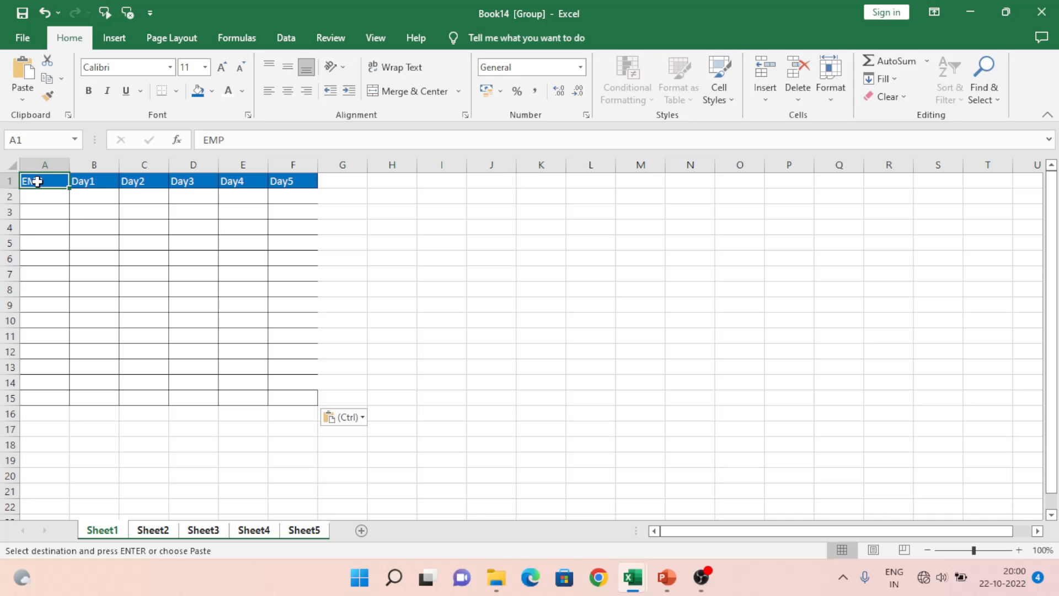
pyautogui.hotkey('ctrl', 'a')
pyautogui.click(279, 257)
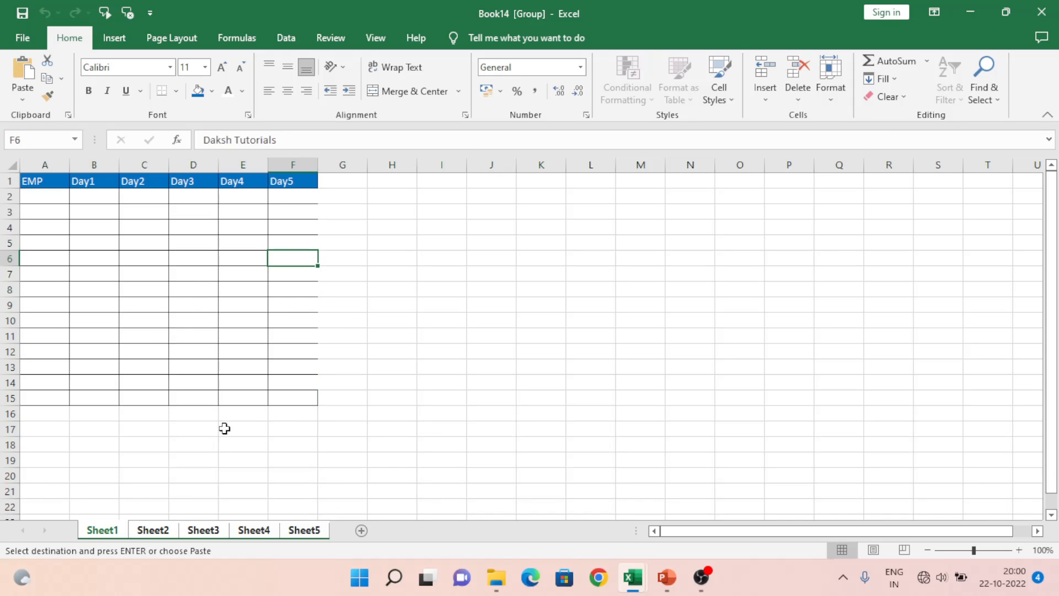
# - Check the table on Sheet2 through Sheet5 and return to the Daksh Tutorial Points workbook
pyautogui.click(151, 532)
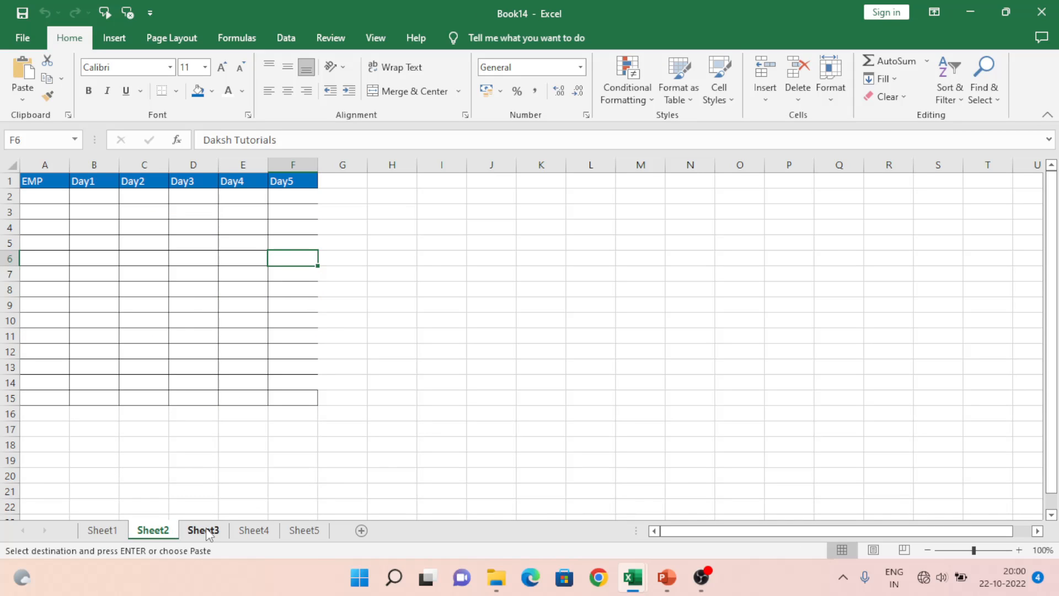
pyautogui.click(208, 531)
pyautogui.click(253, 532)
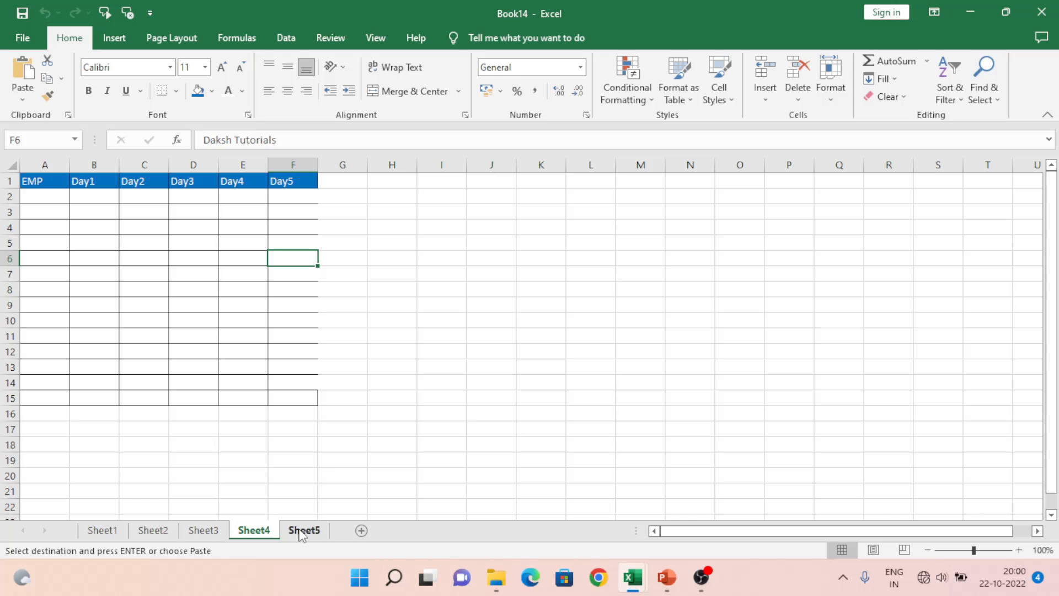
pyautogui.click(303, 531)
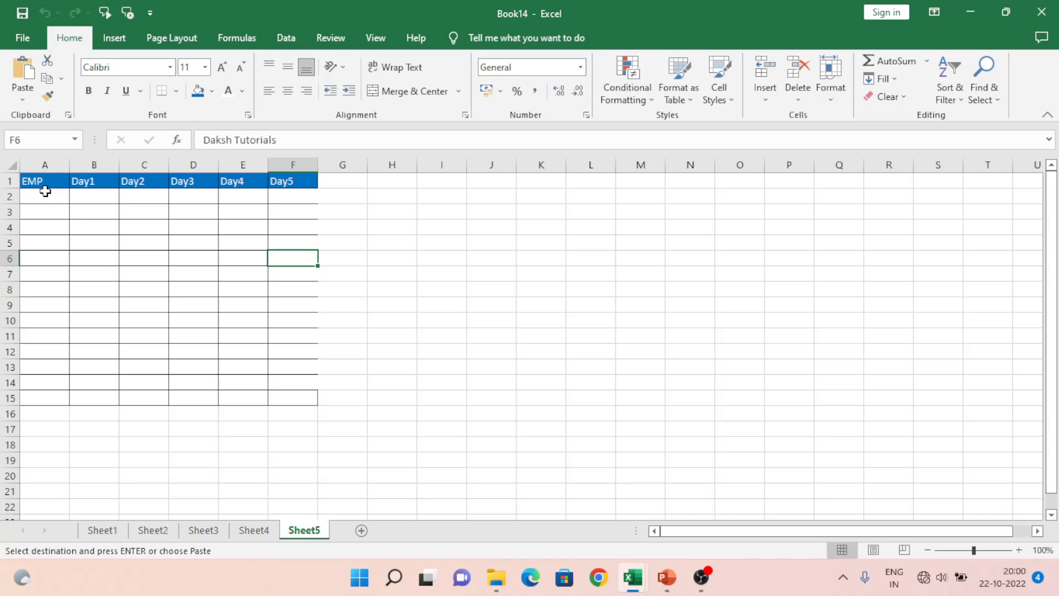
pyautogui.hotkey('alt', 'Tab')
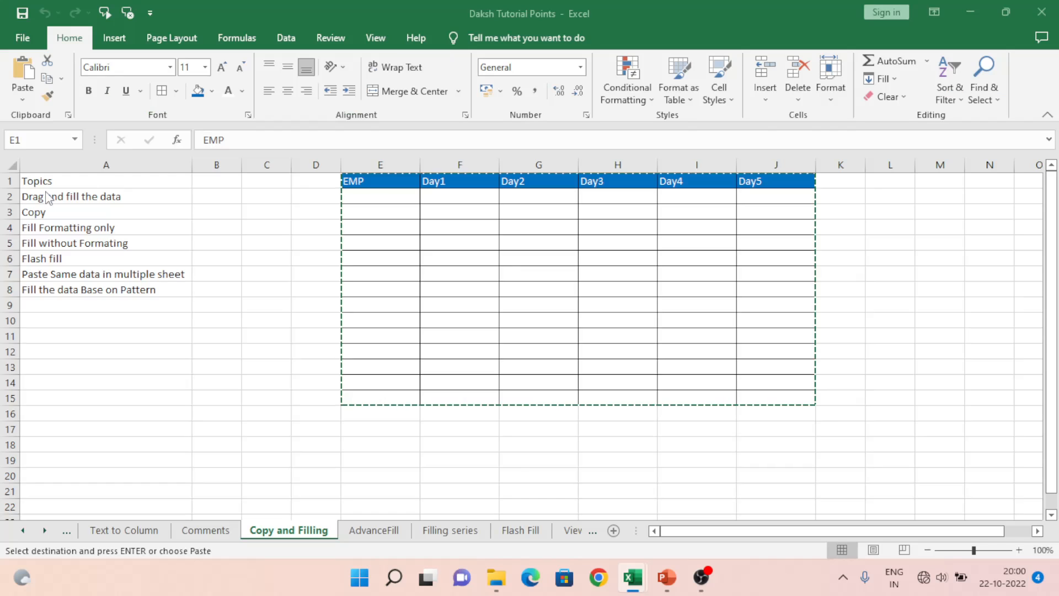
# - Review the copy and fill topics listed in A2:A8 of the Copy and Filling sheet
pyautogui.click(97, 275)
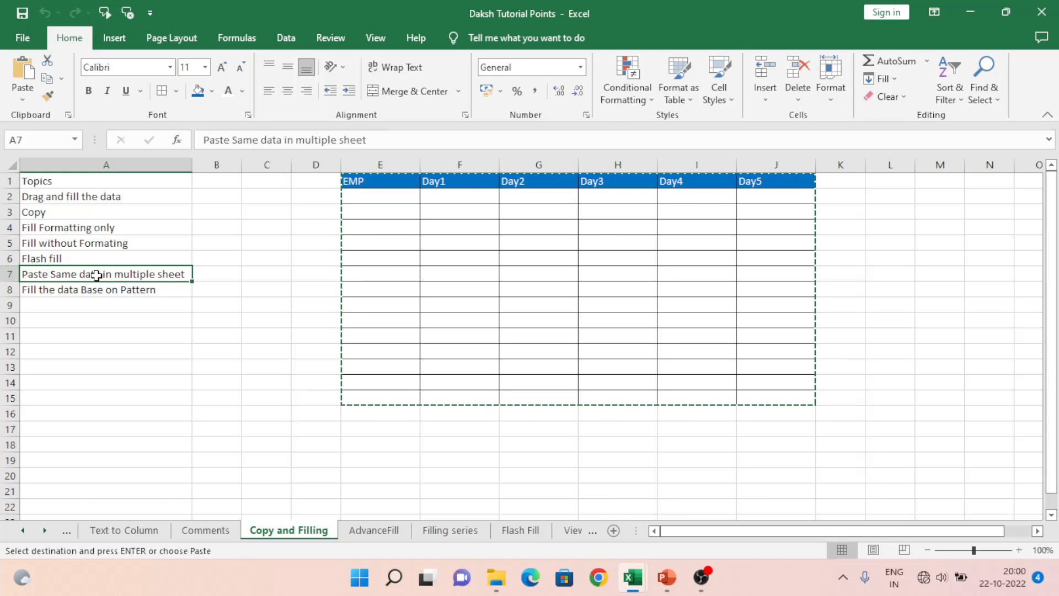
pyautogui.press('Down')
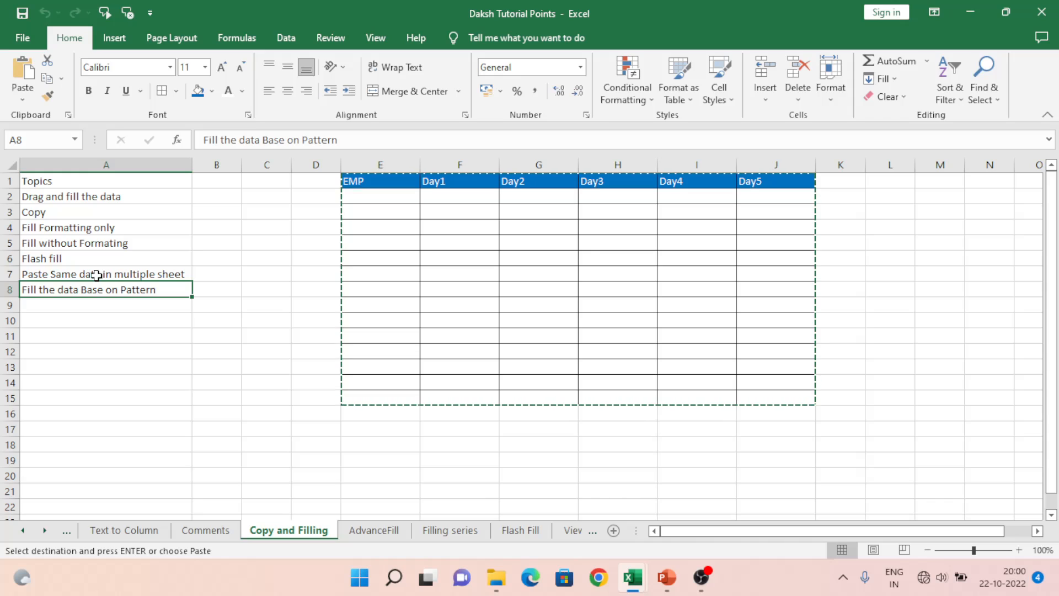
pyautogui.press('Up')
pyautogui.press('Up')
pyautogui.press('Up')
pyautogui.press('Up')
pyautogui.press('Up')
pyautogui.press('Up')
pyautogui.press('Up')
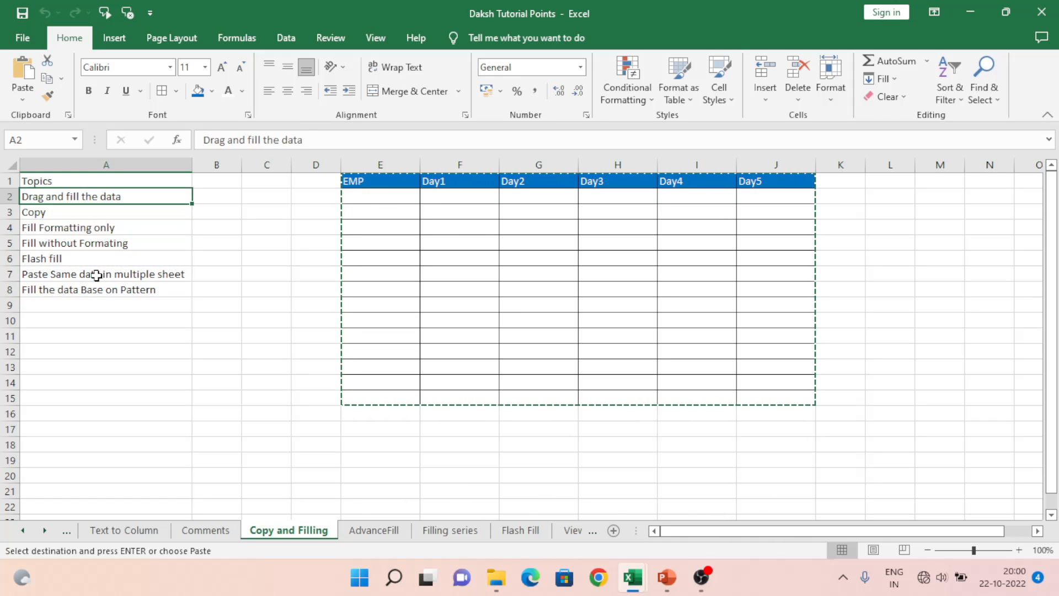
pyautogui.press('Right')
pyautogui.press('Right')
pyautogui.press('Down')
pyautogui.press('Down')
pyautogui.press('Left')
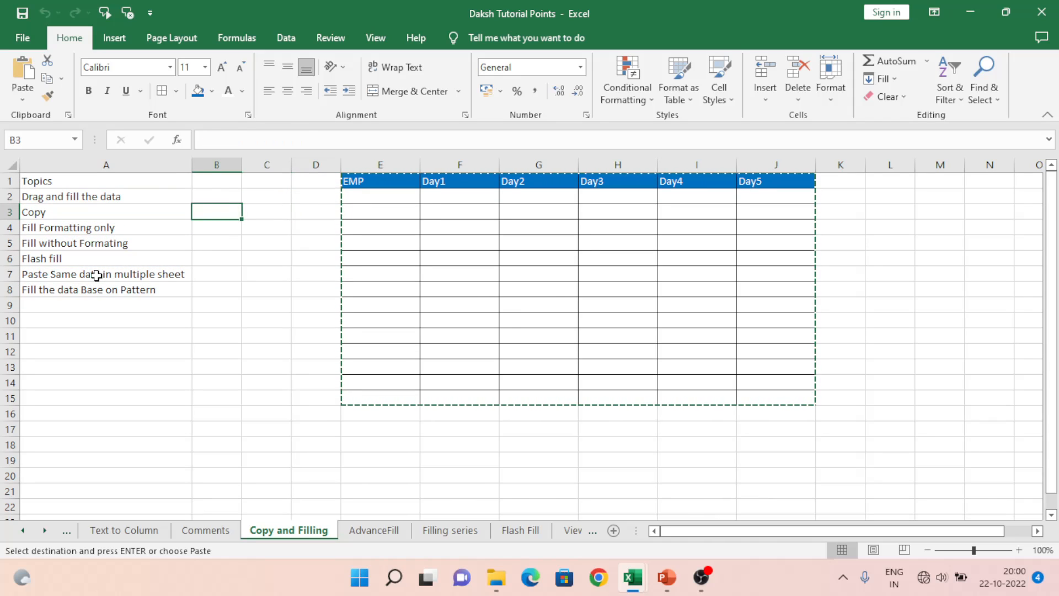
pyautogui.press('Left')
pyautogui.press('Down')
pyautogui.press('Down')
pyautogui.press('Down')
pyautogui.press('Down')
pyautogui.press('Down')
# - Enter "Daksh" in cell P3 of the Copy and Filling sheet, in the empty area beyond the bordered table
pyautogui.press('Right')
pyautogui.press('Right')
pyautogui.press('Right')
pyautogui.press('Right')
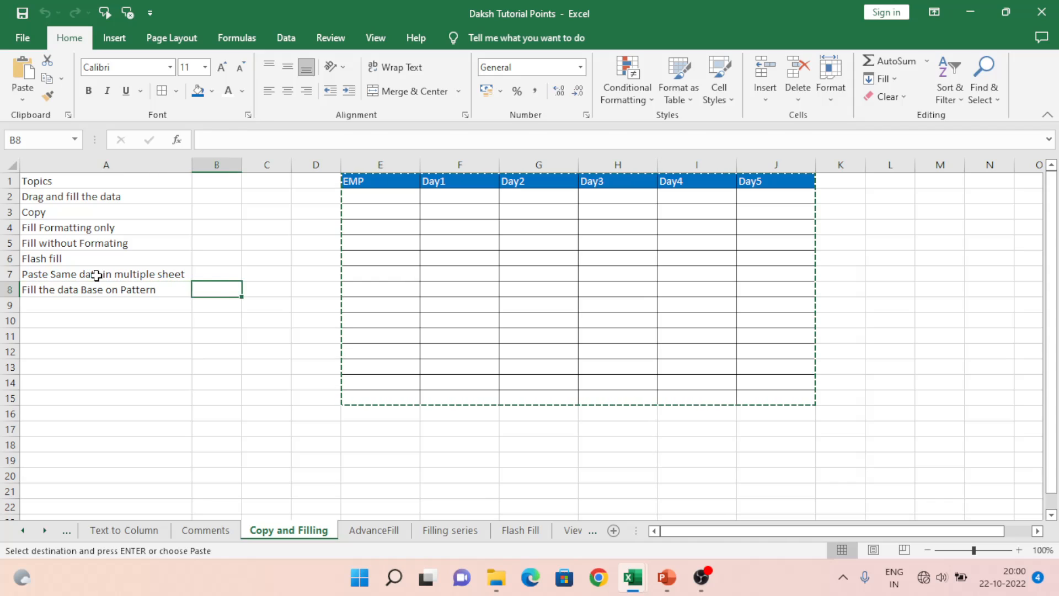
pyautogui.press('Up')
pyautogui.press('Up')
pyautogui.press('Up')
pyautogui.press('Up')
pyautogui.press('Up')
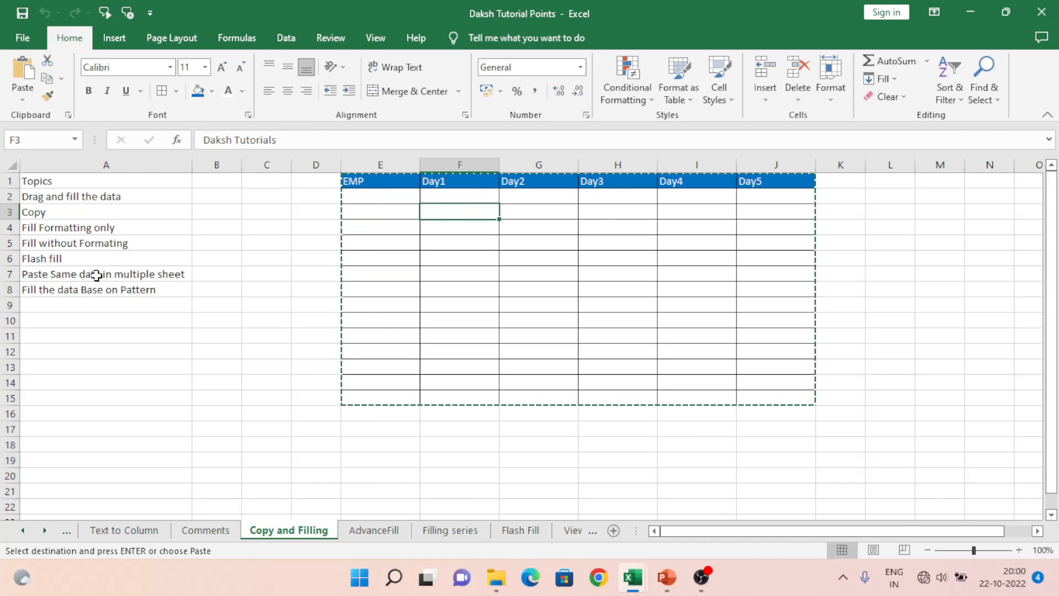
pyautogui.press('Right')
pyautogui.press('Right')
pyautogui.press('Right')
pyautogui.press('Right')
pyautogui.press('Right')
pyautogui.press('Right')
pyautogui.press('Right')
pyautogui.press('Right')
pyautogui.press('Right')
pyautogui.press('Right')
pyautogui.press('Right')
pyautogui.press('Right')
pyautogui.press('Right')
pyautogui.press('Left')
pyautogui.press('Left')
pyautogui.press('Left')
pyautogui.press('Left')
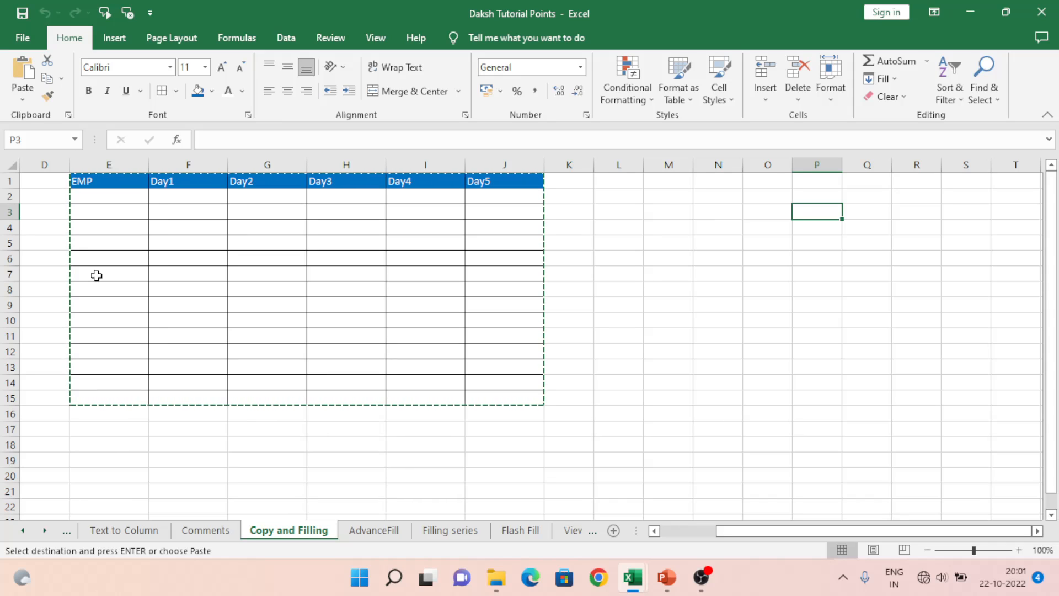
pyautogui.write('D')
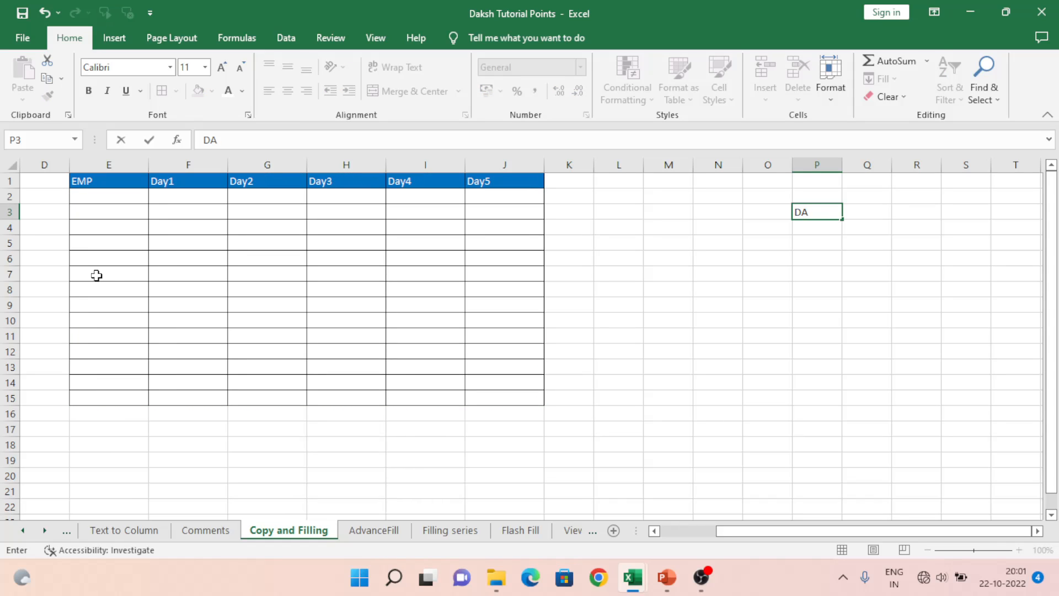
pyautogui.write('aksh')
pyautogui.hotkey('ctrl', 'Return')
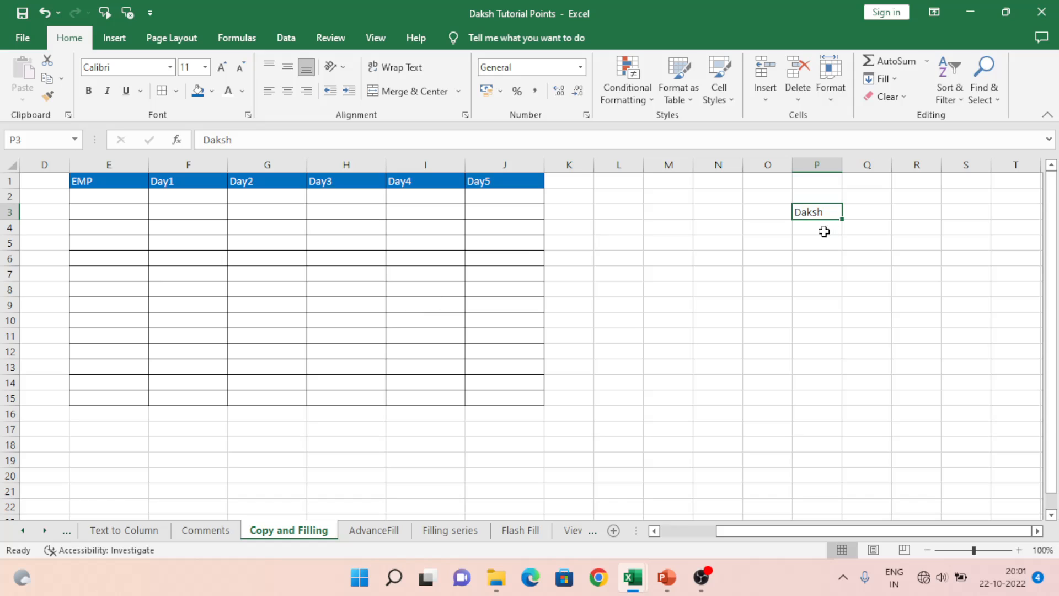
# - Fill the "Daksh" entry from P3 down to P17 and view the available fill options
pyautogui.moveTo(844, 220); pyautogui.dragTo(839, 431)
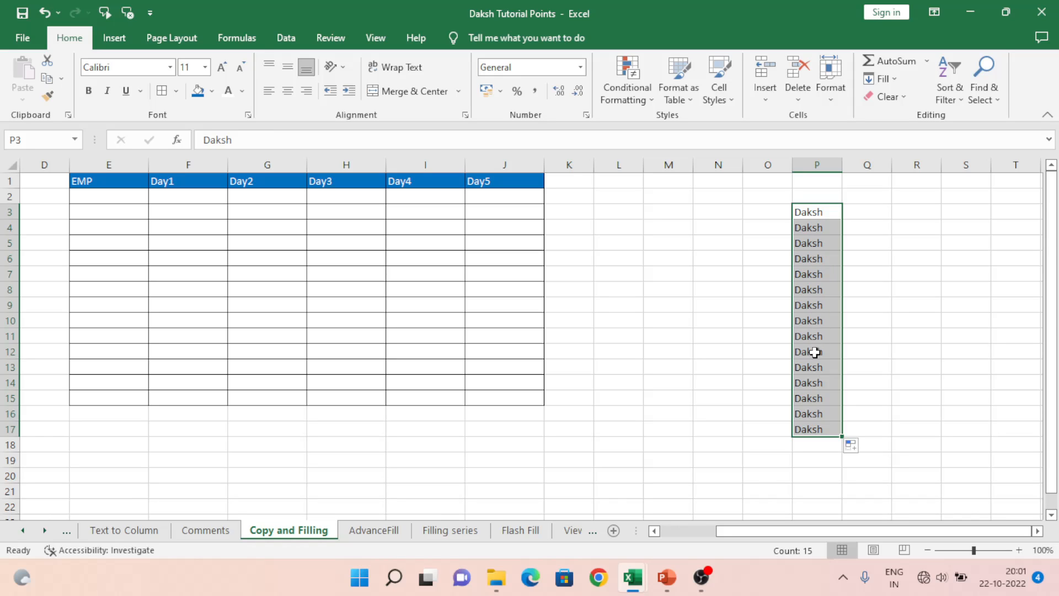
pyautogui.click(855, 448)
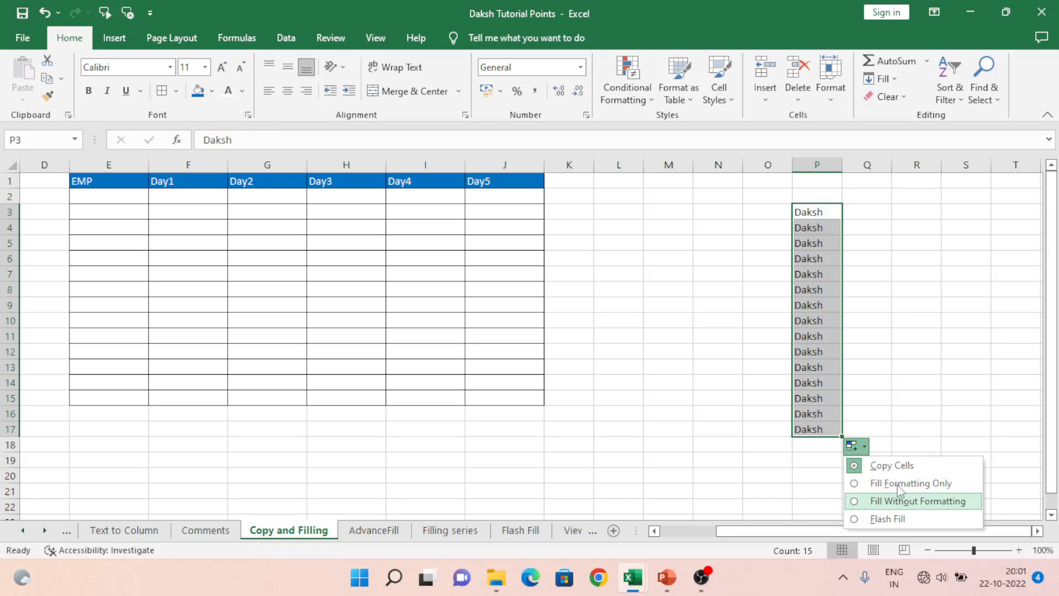
pyautogui.click(898, 276)
# - Enter "Daksh 1" in cell Q3 and fill it as a series down to Q17
pyautogui.click(851, 213)
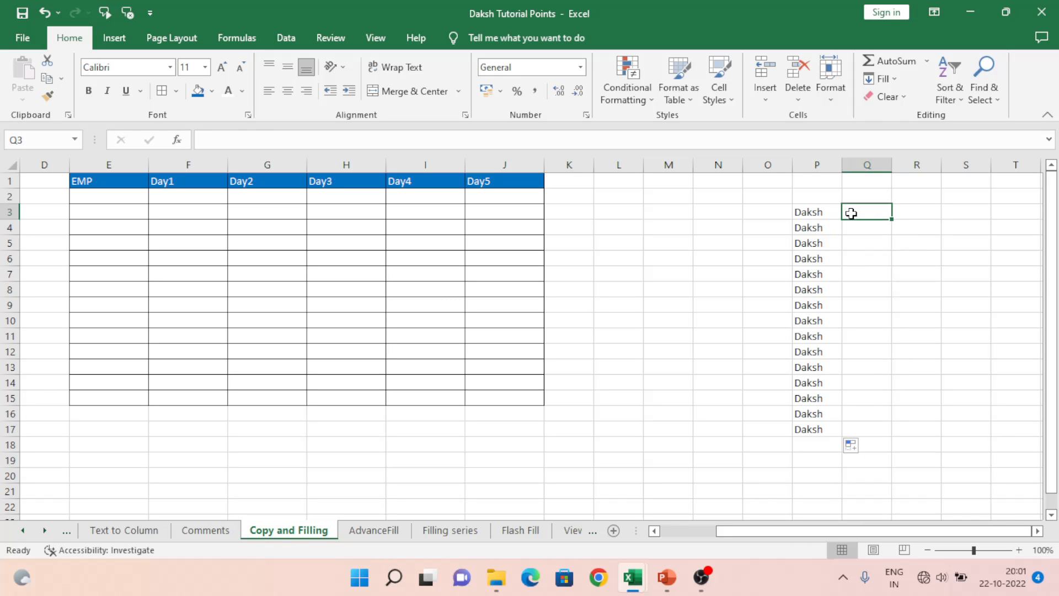
pyautogui.write('Daksh 1')
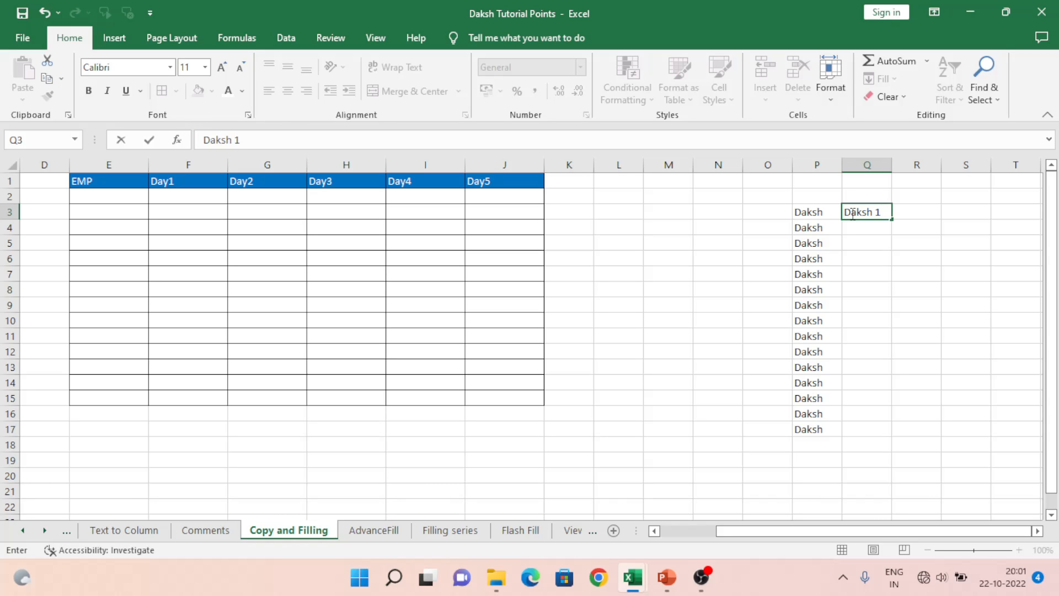
pyautogui.press('Return')
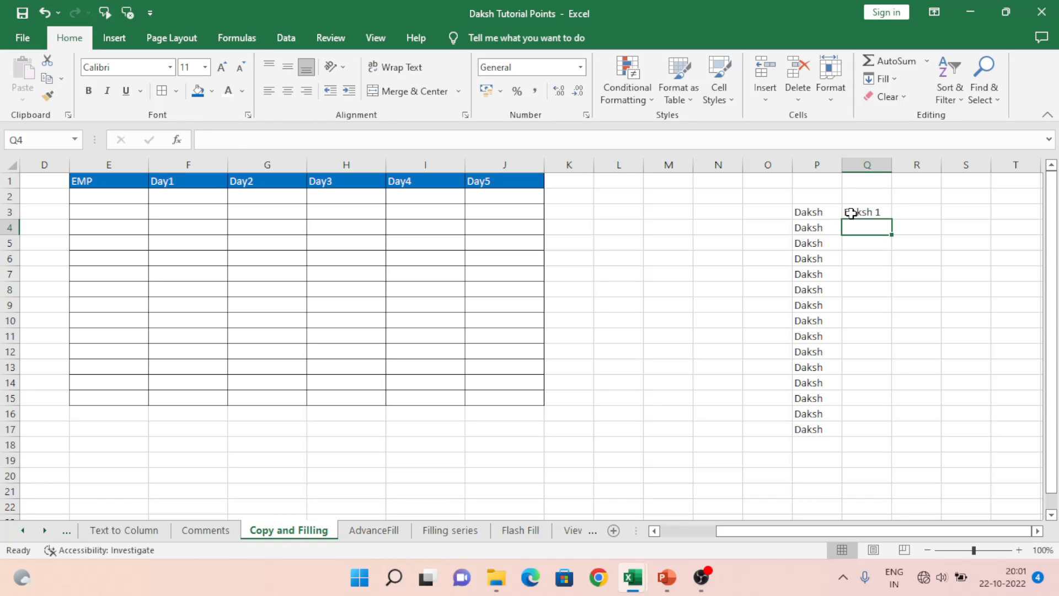
pyautogui.click(852, 213)
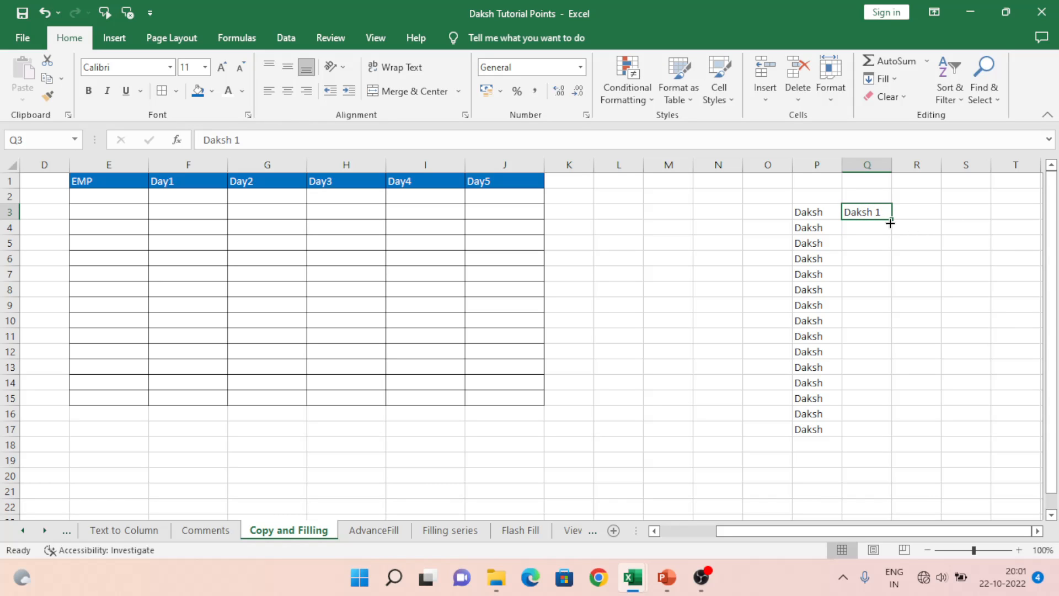
pyautogui.moveTo(893, 219); pyautogui.dragTo(900, 445)
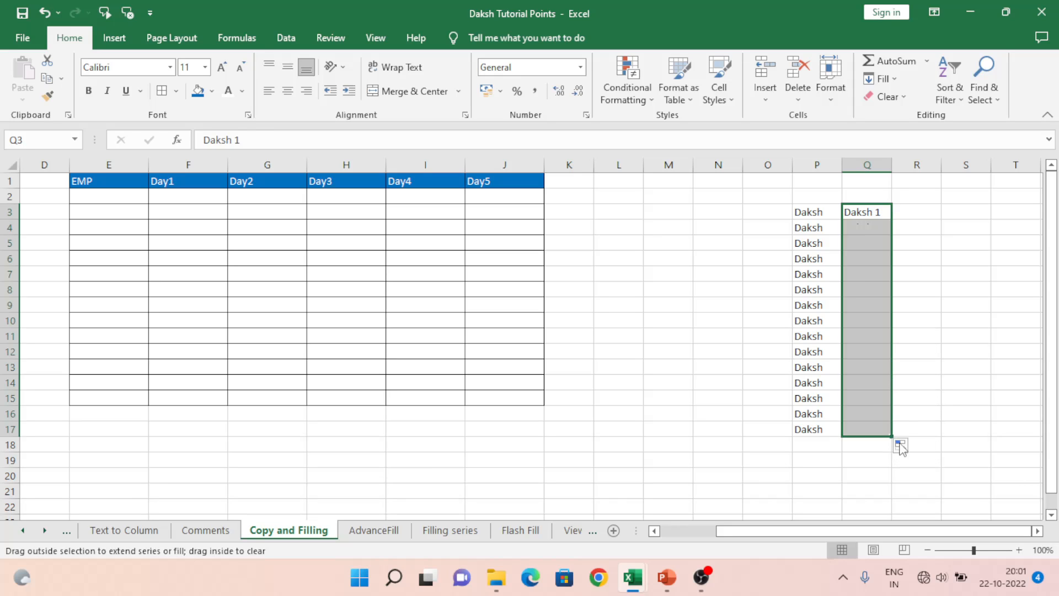
# - Examine the individual entries of the filled series in column Q, from Q3 to Q8
pyautogui.click(875, 233)
pyautogui.press('Down')
pyautogui.press('Down')
pyautogui.press('Down')
pyautogui.press('Down')
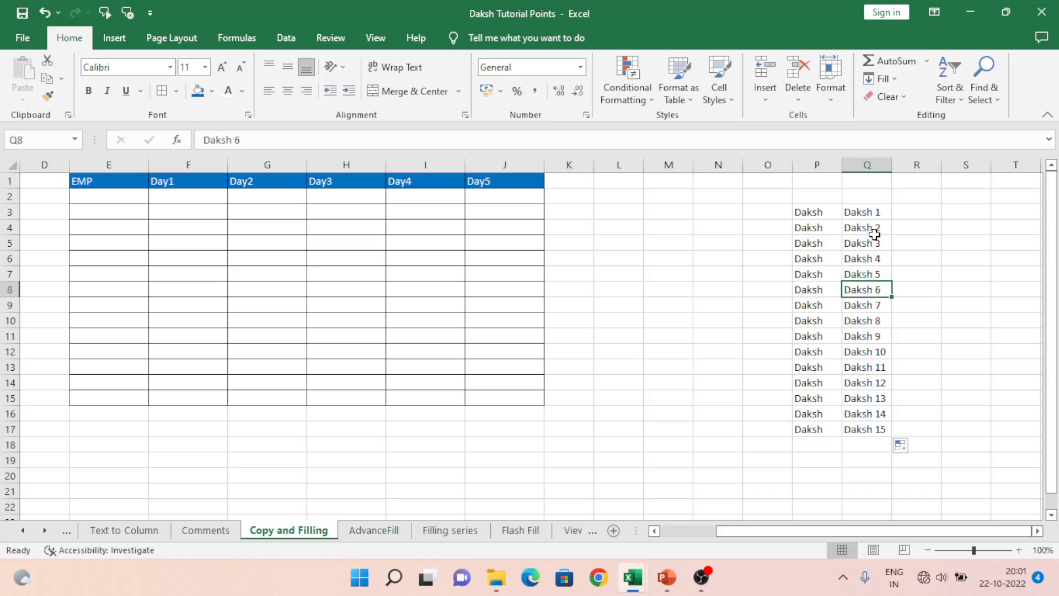
pyautogui.press('Up')
pyautogui.press('Up')
pyautogui.press('Up')
pyautogui.press('Up')
pyautogui.press('Up')
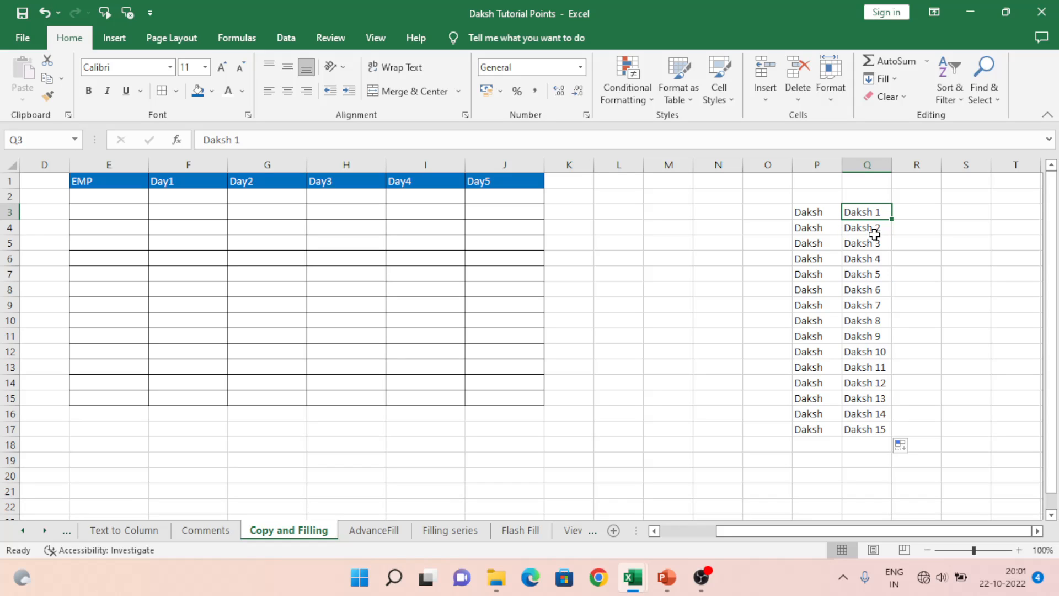
pyautogui.press('Down')
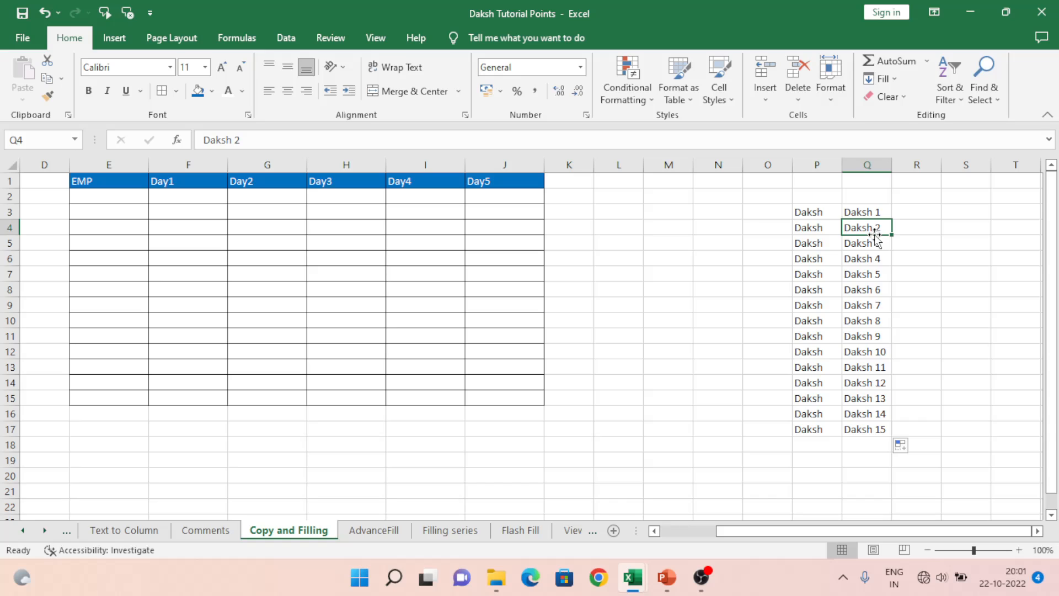
pyautogui.press('Up')
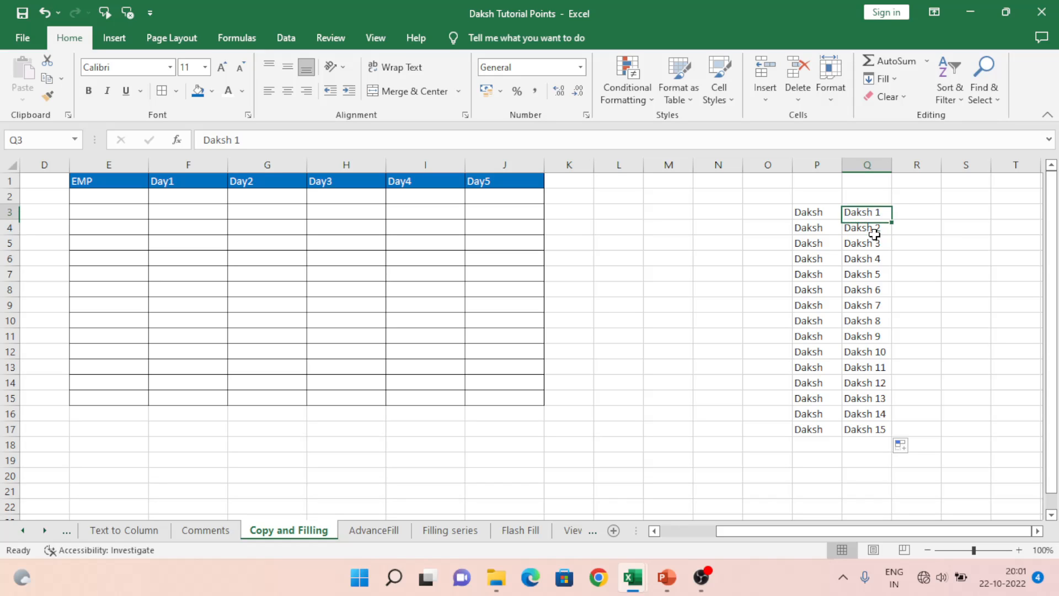
# - Try Fill Without Formatting and Copy Cells on Q3:Q17, and set the range back to Fill Series
pyautogui.click(906, 448)
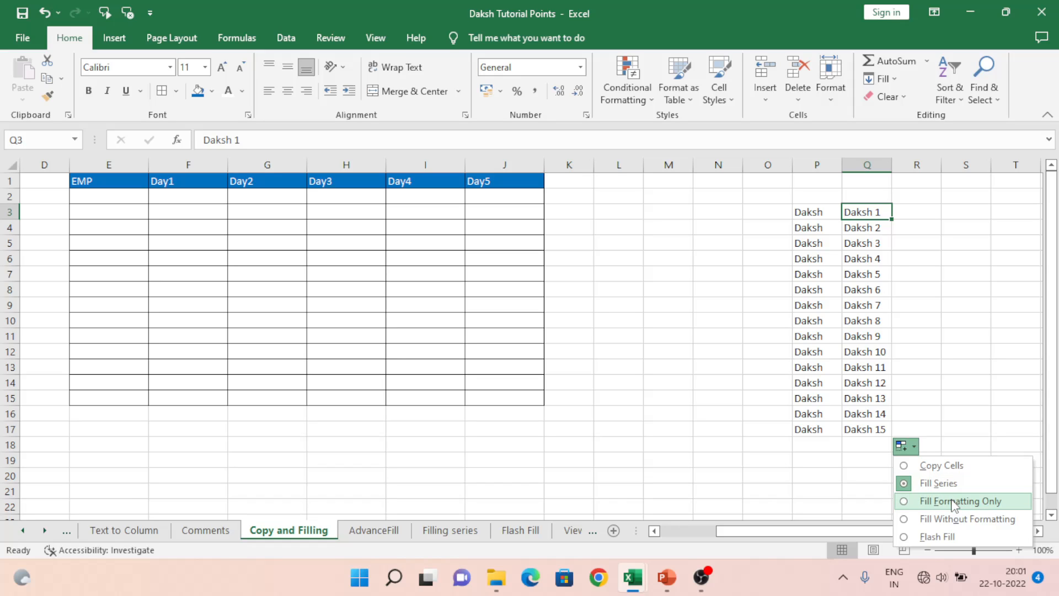
pyautogui.click(958, 520)
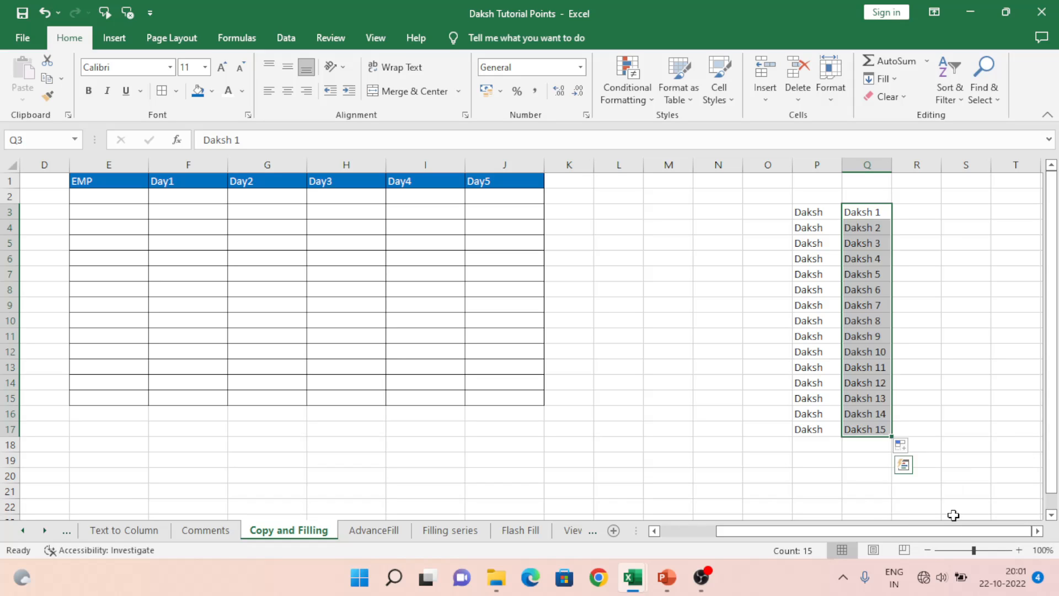
pyautogui.click(901, 446)
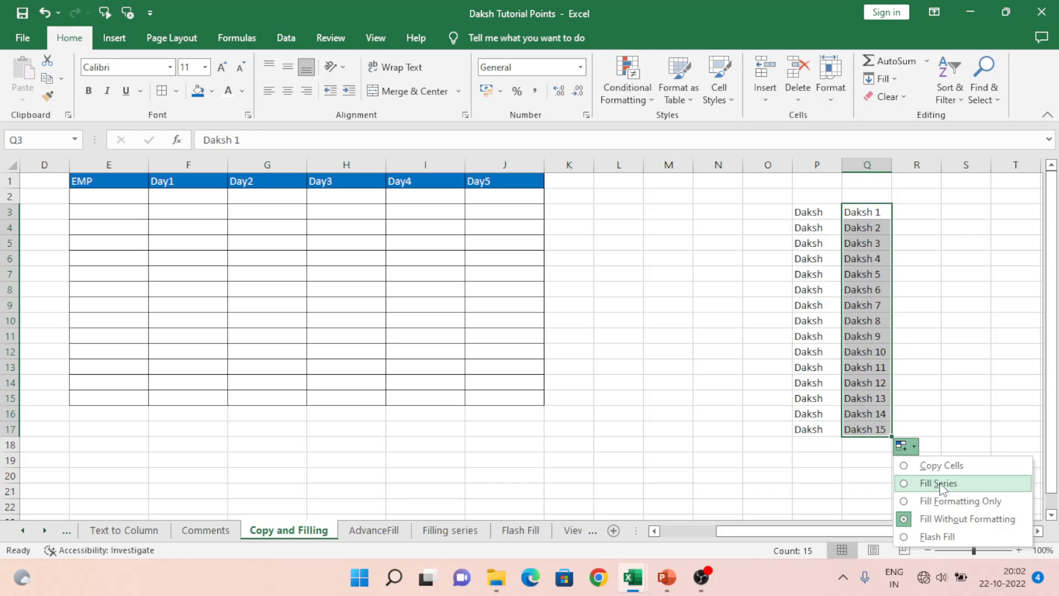
pyautogui.click(933, 470)
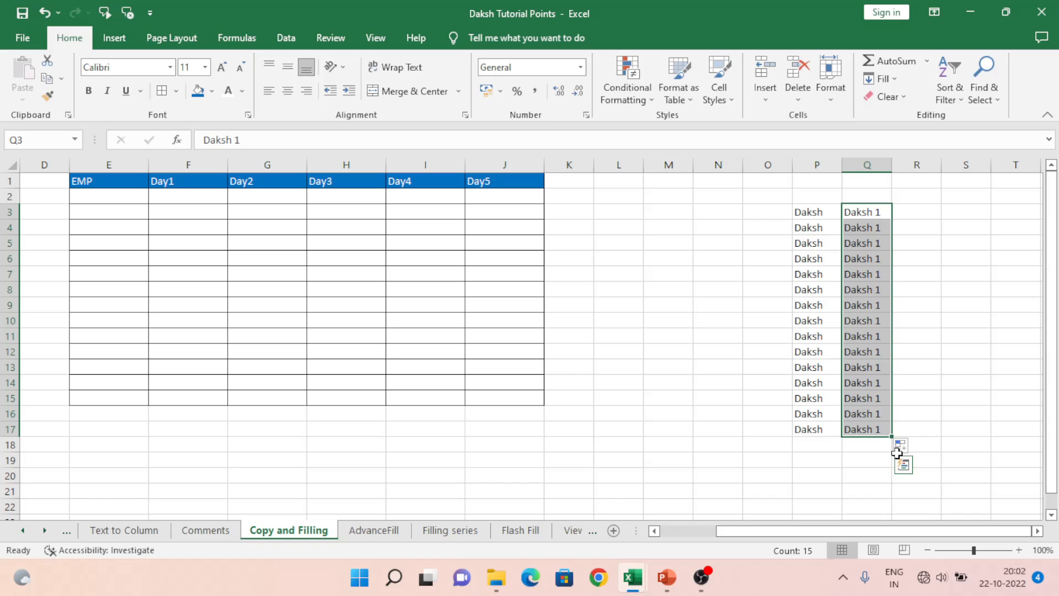
pyautogui.click(905, 451)
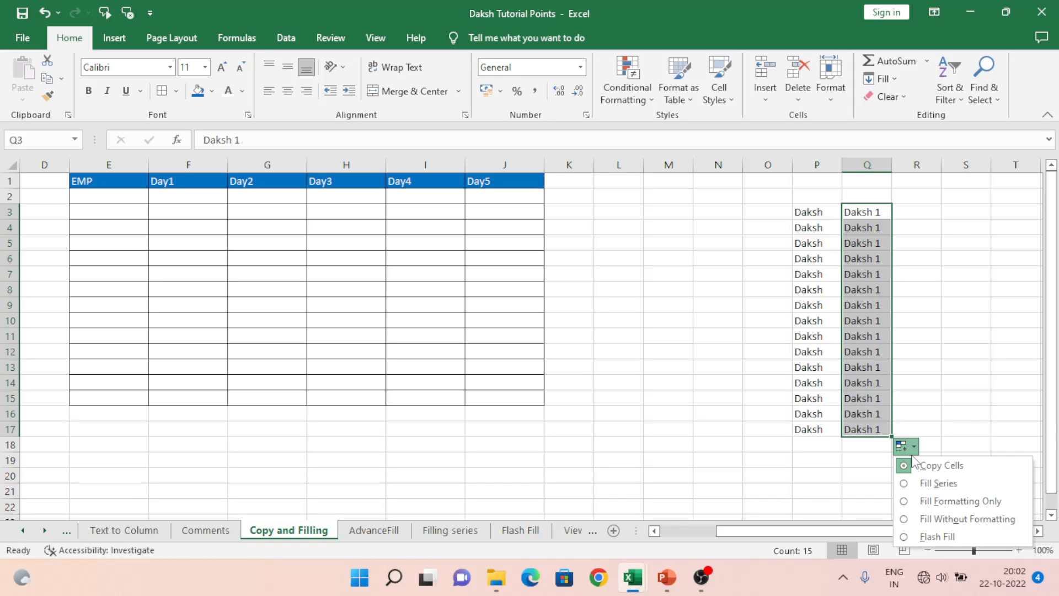
pyautogui.click(931, 485)
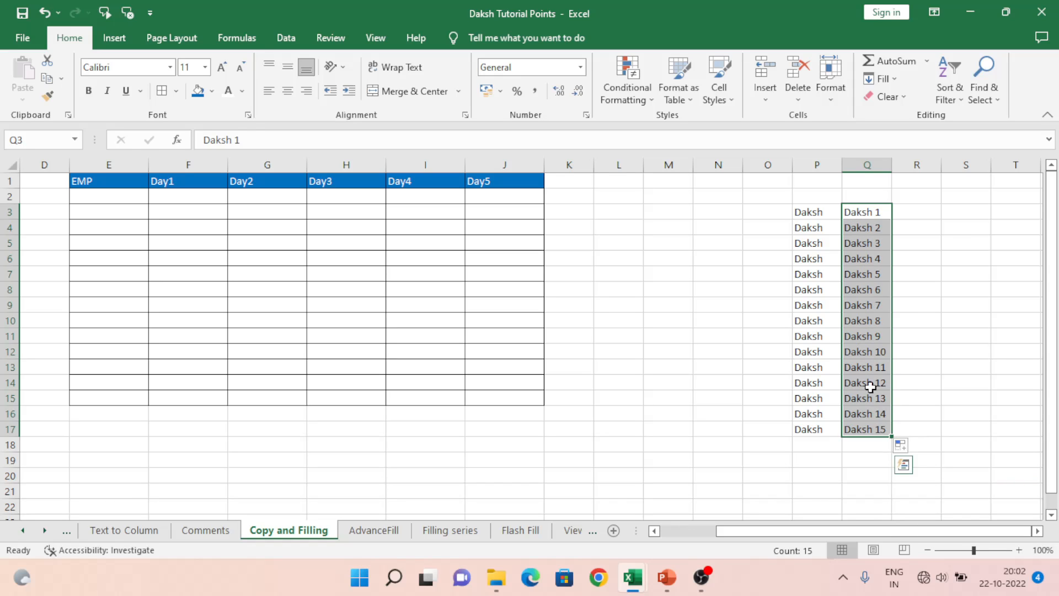
# - Enter the numbers 1, 2 and 3 in cells S3, S4 and S5
pyautogui.click(914, 256)
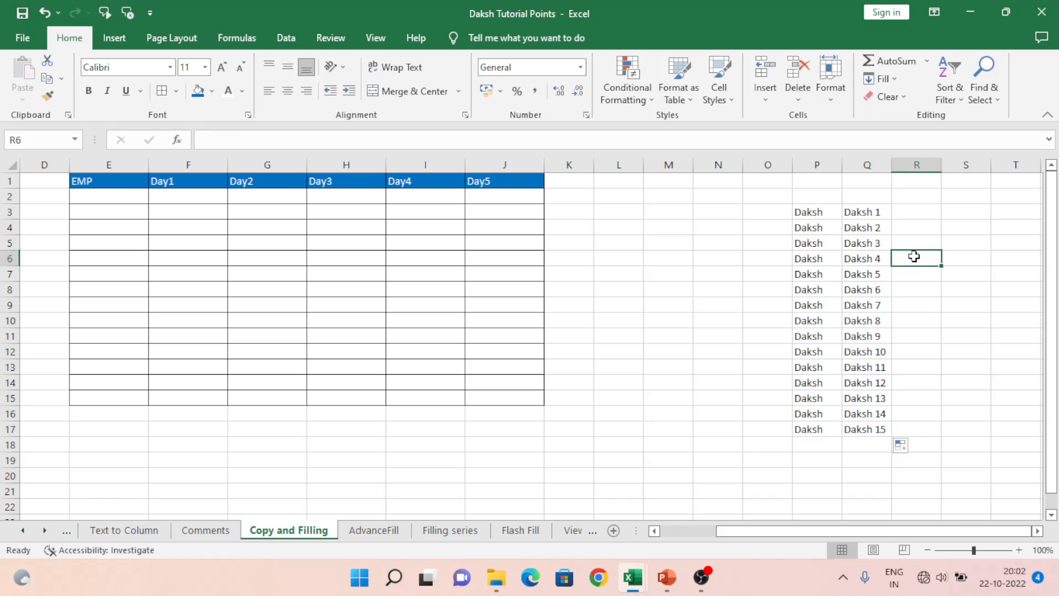
pyautogui.press('Up')
pyautogui.press('Right')
pyautogui.press('Right')
pyautogui.press('Right')
pyautogui.press('Up')
pyautogui.press('Up')
pyautogui.press('Left')
pyautogui.press('Left')
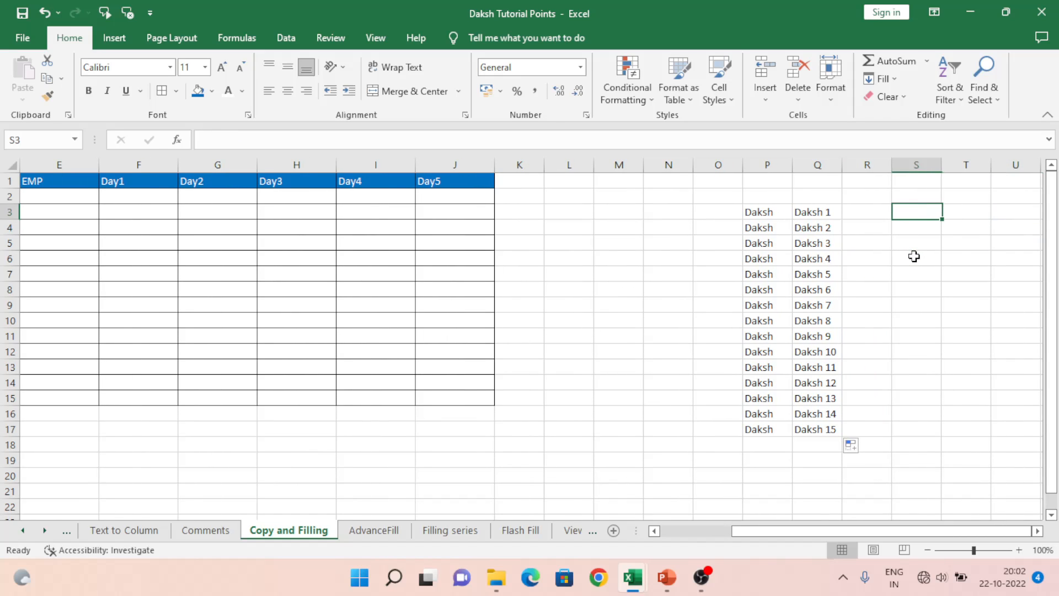
pyautogui.write('1')
pyautogui.press('Return')
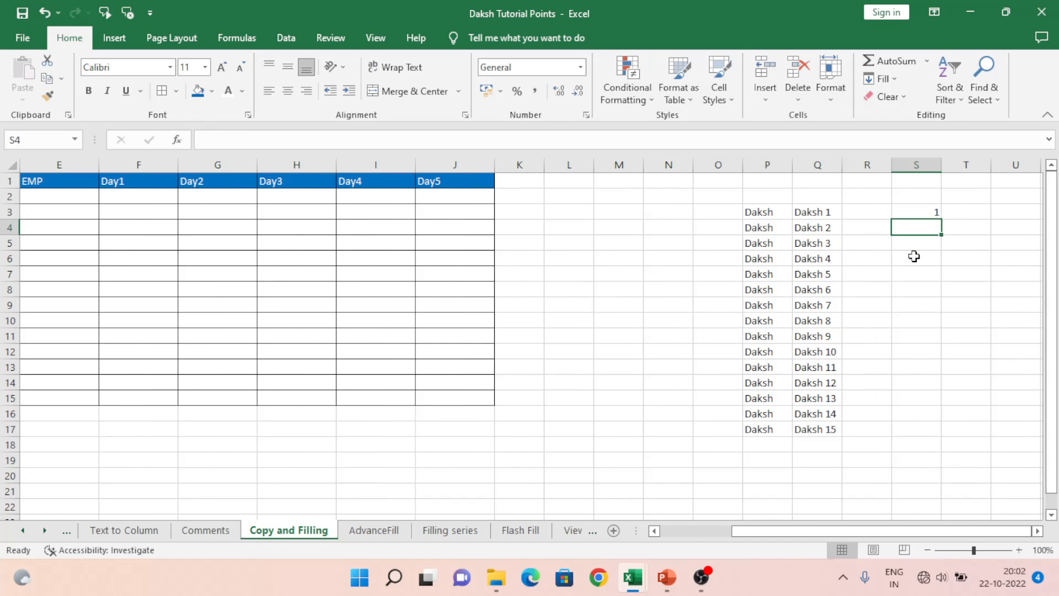
pyautogui.write('2')
pyautogui.press('Return')
pyautogui.write('3')
pyautogui.press('Return')
# - Extend the number pattern in S3:S5 down to S17 by filling the series
pyautogui.press('Up')
pyautogui.press('Up')
pyautogui.press('Up')
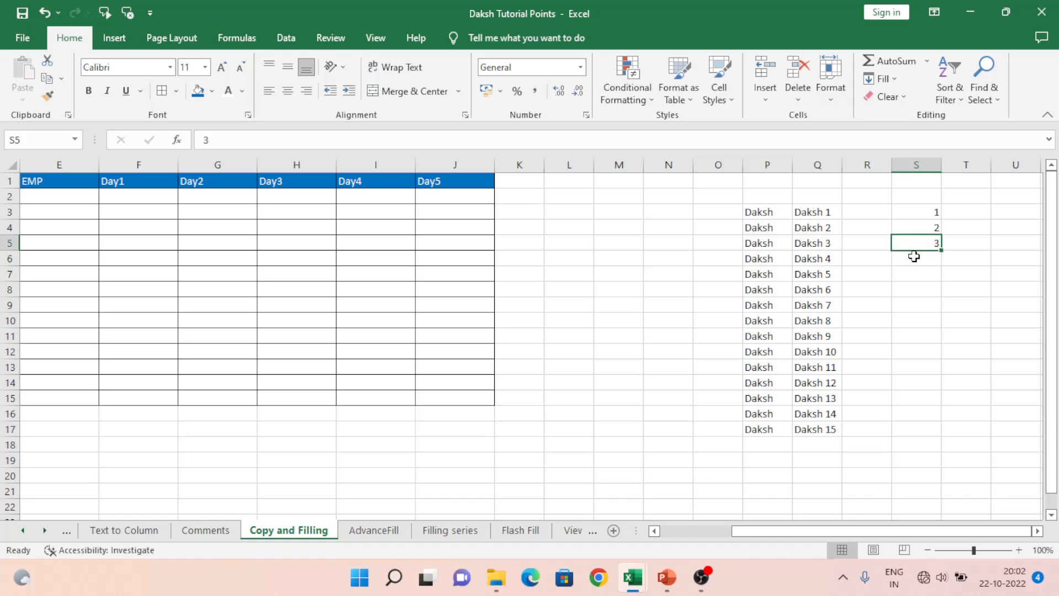
pyautogui.hotkey('shift', 'Down')
pyautogui.hotkey('shift', 'Down')
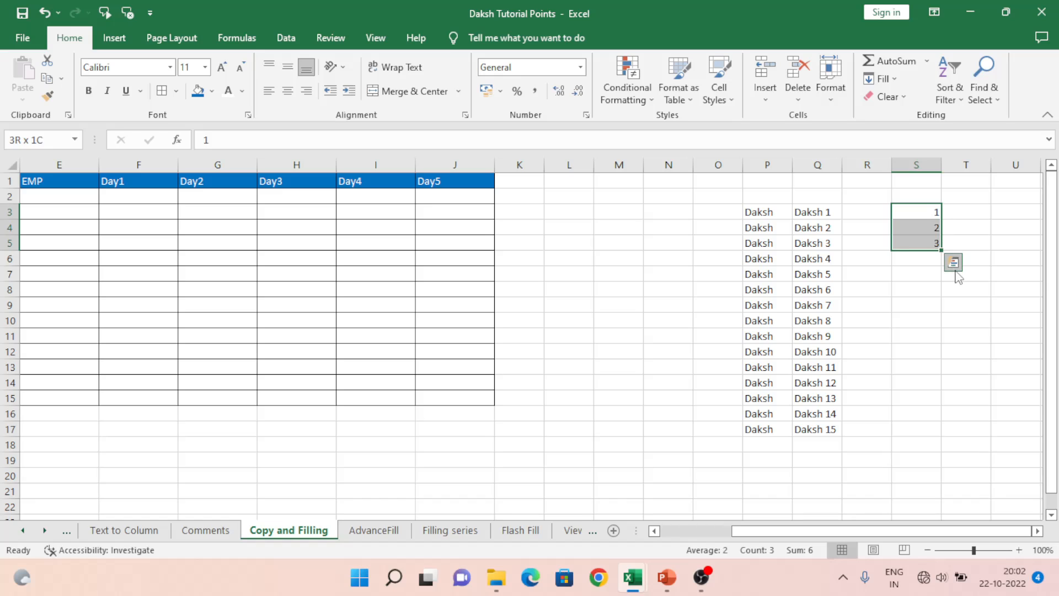
pyautogui.click(955, 266)
pyautogui.click(956, 265)
pyautogui.moveTo(941, 250); pyautogui.dragTo(944, 439)
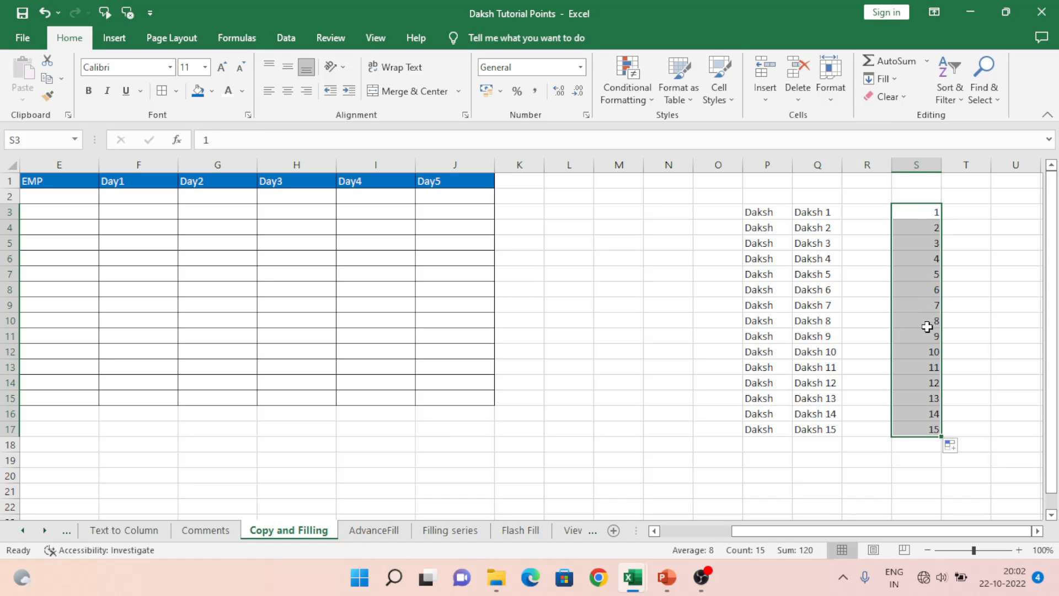
# - Enter the formula =20*S3 in cell U3
pyautogui.click(964, 211)
pyautogui.press('Right')
pyautogui.hscroll(2, 965, 209)
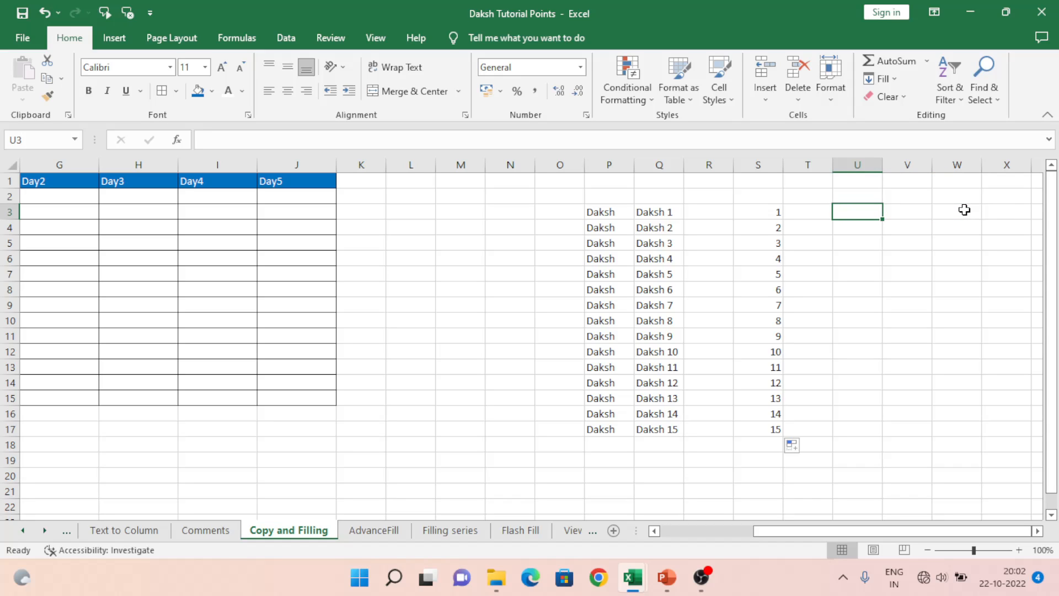
pyautogui.write('=2')
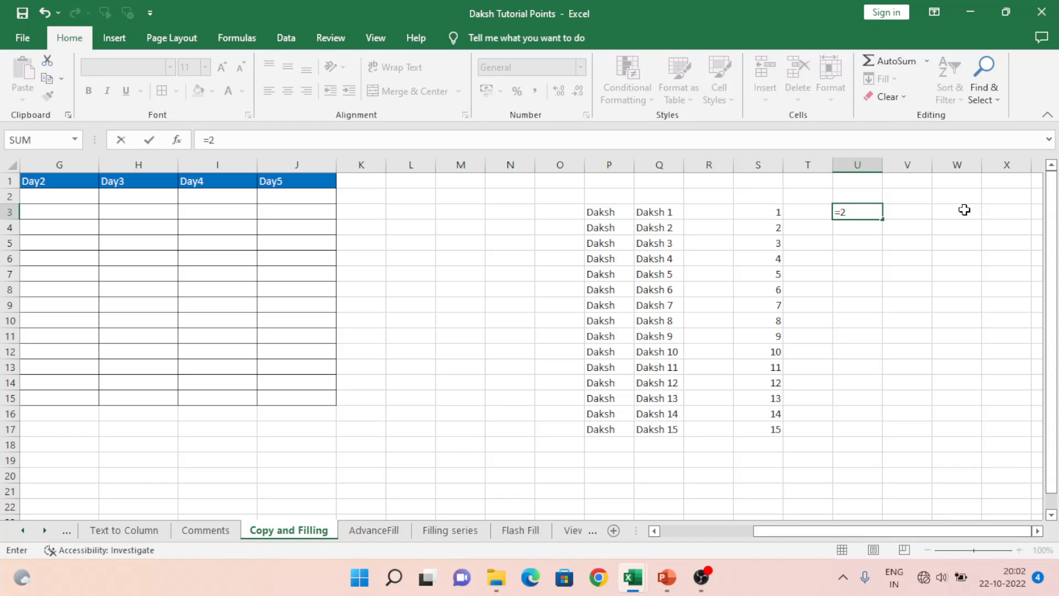
pyautogui.write('0*')
pyautogui.press('Left')
pyautogui.press('Left')
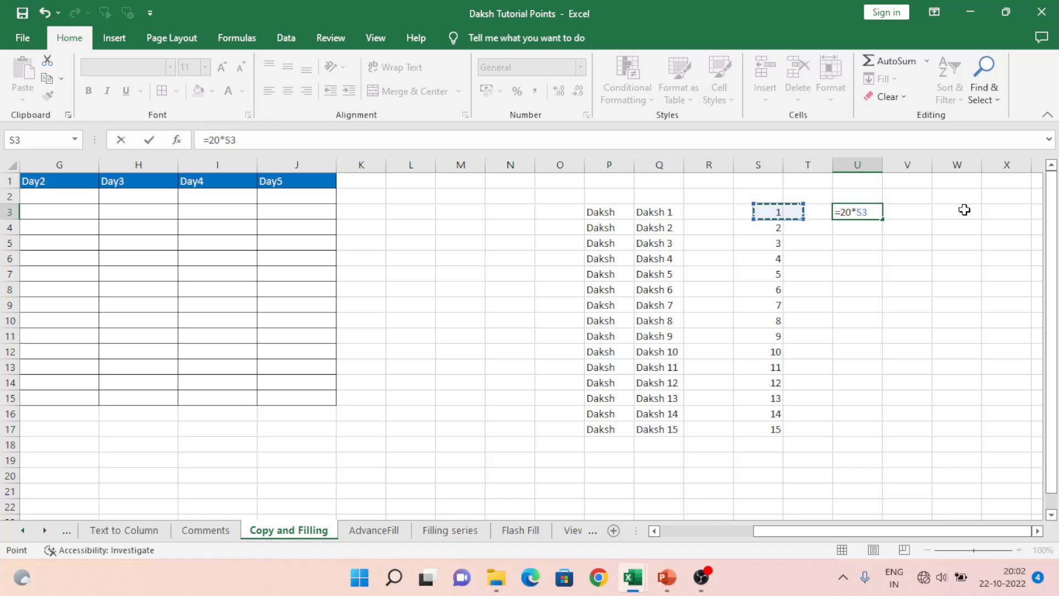
pyautogui.press('Return')
# - Fill the formula in U3 down to U17 and view its fill options
pyautogui.press('Up')
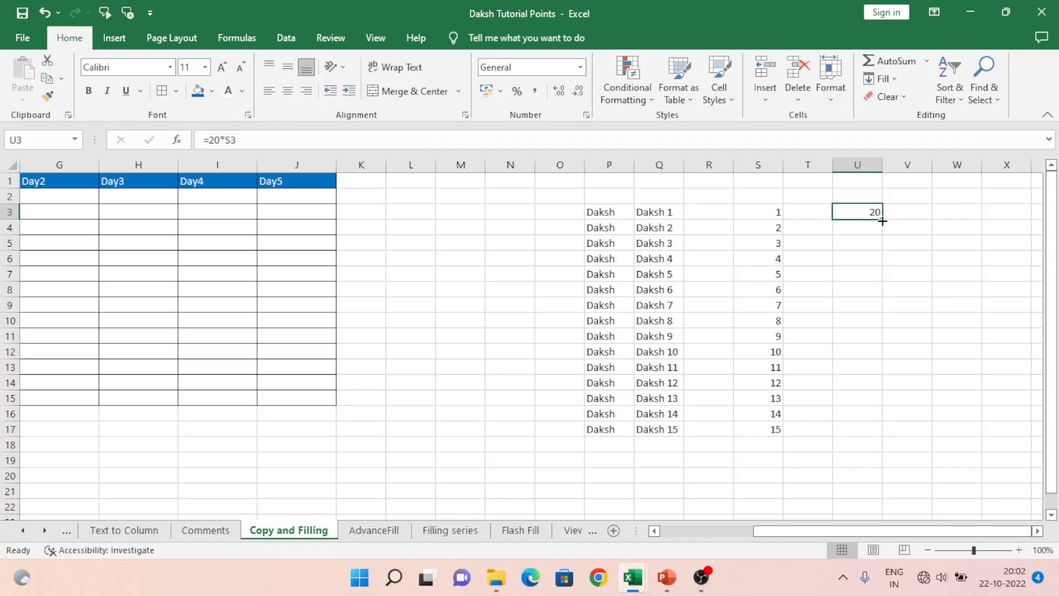
pyautogui.moveTo(883, 219); pyautogui.dragTo(880, 442)
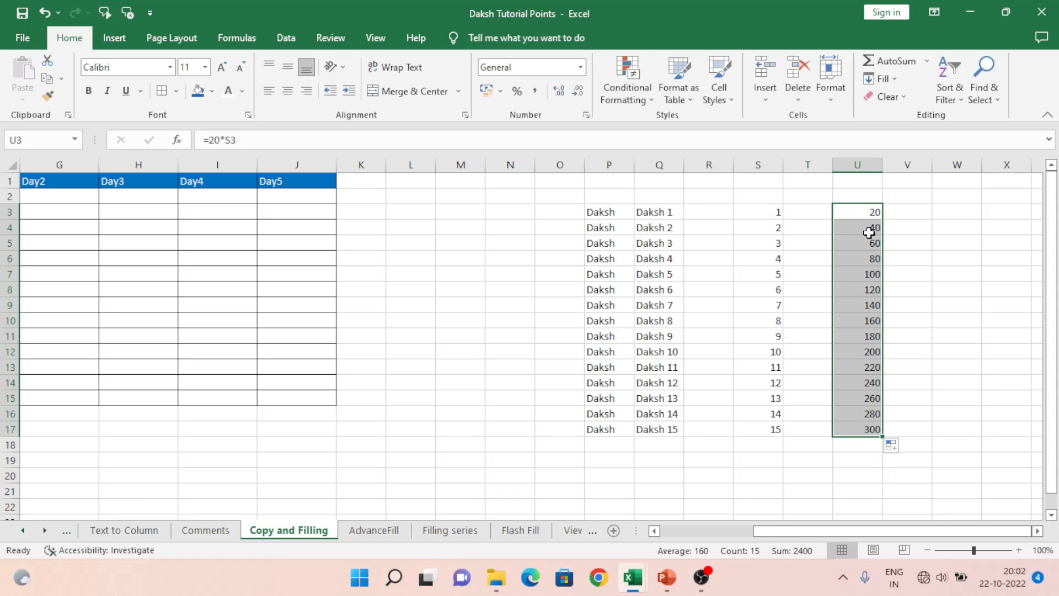
pyautogui.click(894, 445)
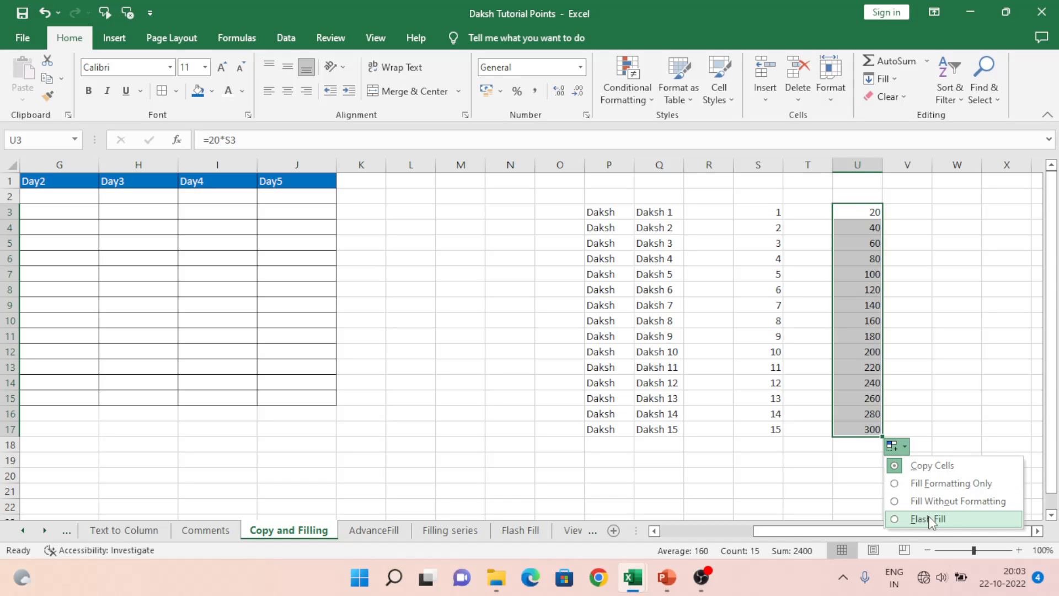
pyautogui.click(850, 321)
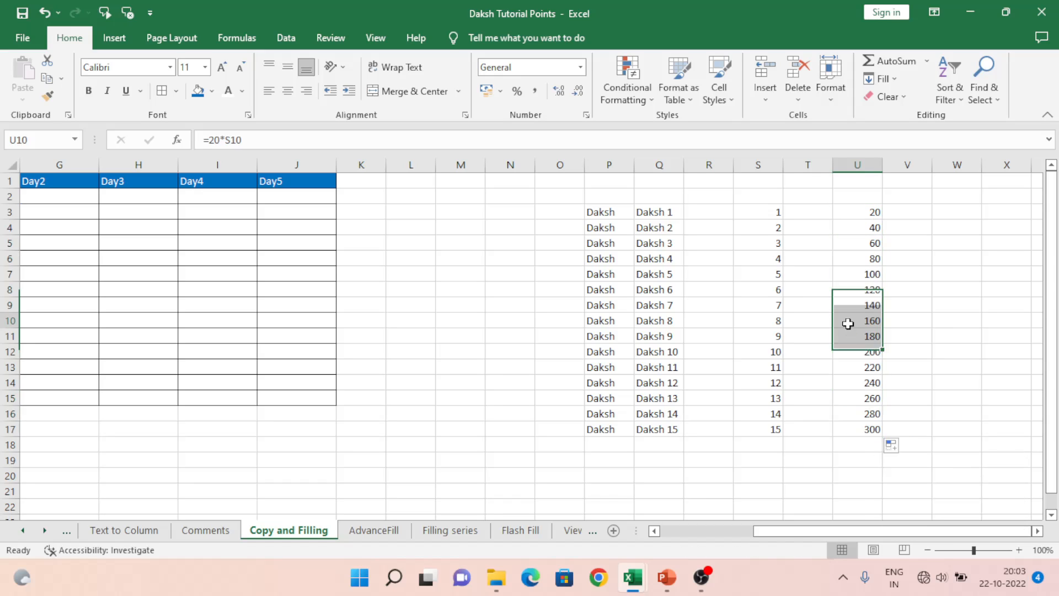
# - Look over the filled example data by selecting P3:U17
pyautogui.click(863, 216)
pyautogui.press('Right')
pyautogui.press('Right')
pyautogui.press('Right')
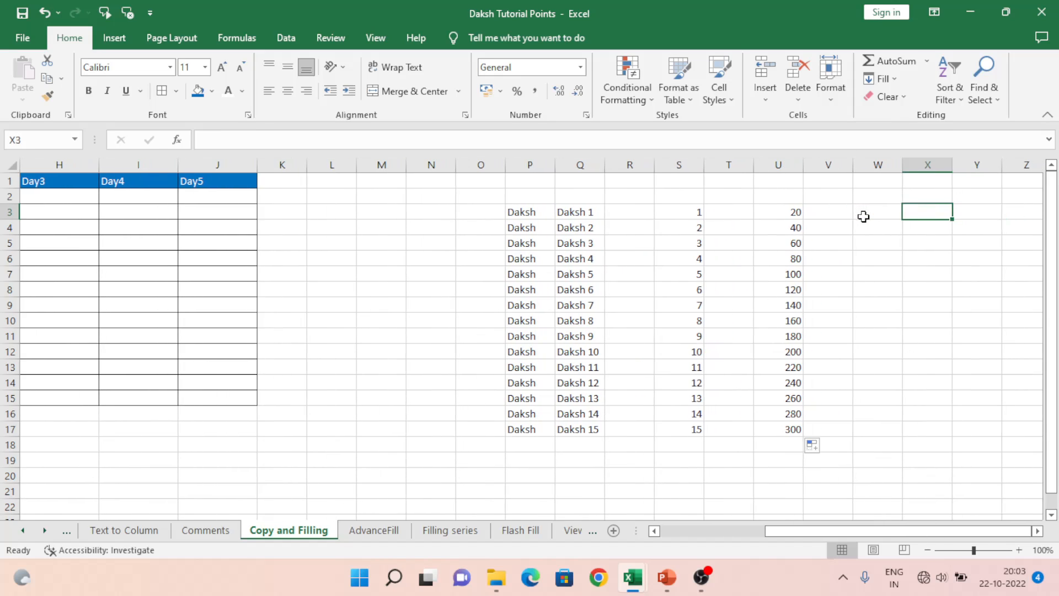
pyautogui.press('Left')
pyautogui.press('Left')
pyautogui.press('Left')
pyautogui.press('Left')
pyautogui.press('Left')
pyautogui.press('Left')
pyautogui.press('Left')
pyautogui.press('Left')
pyautogui.hotkey('shift', 'Right')
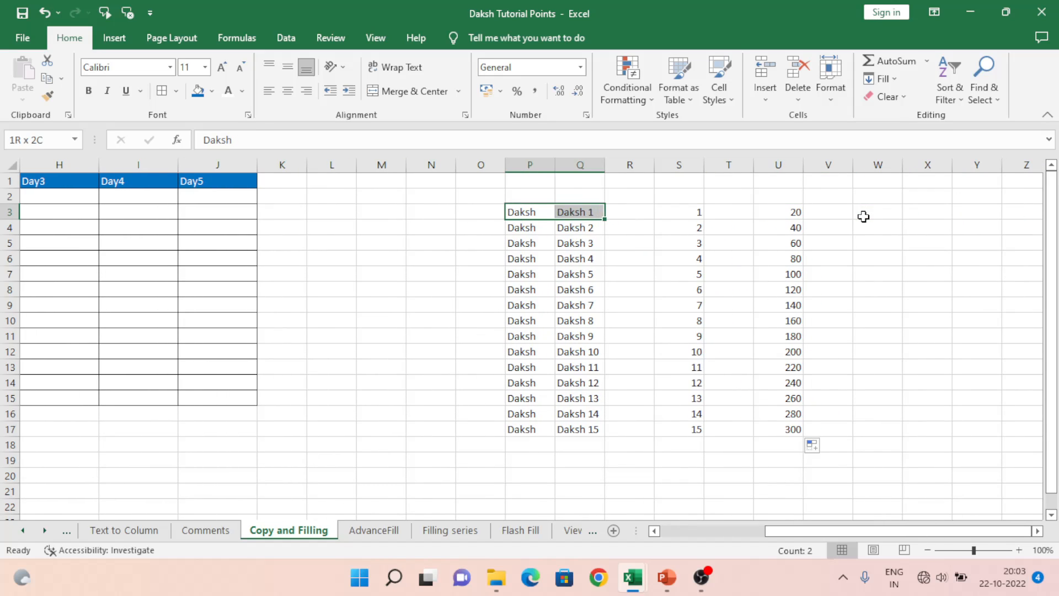
pyautogui.hotkey('shift', 'Right')
pyautogui.hotkey('shift', 'Right')
pyautogui.hotkey('shift', 'Right')
pyautogui.hotkey('shift', 'Right')
pyautogui.hotkey('ctrl', 'shift', 'Down')
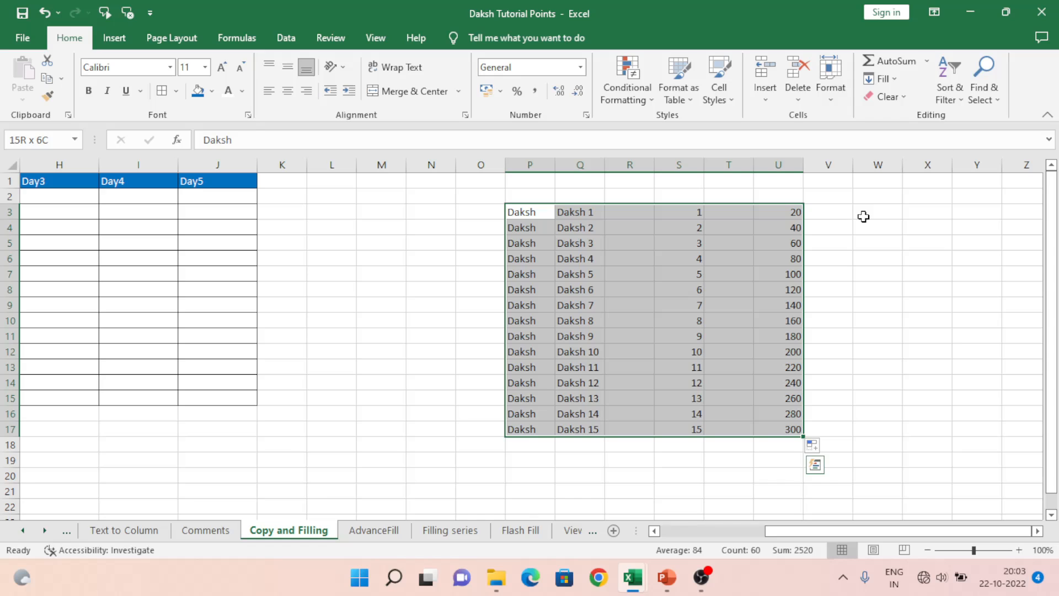
pyautogui.press('Up')
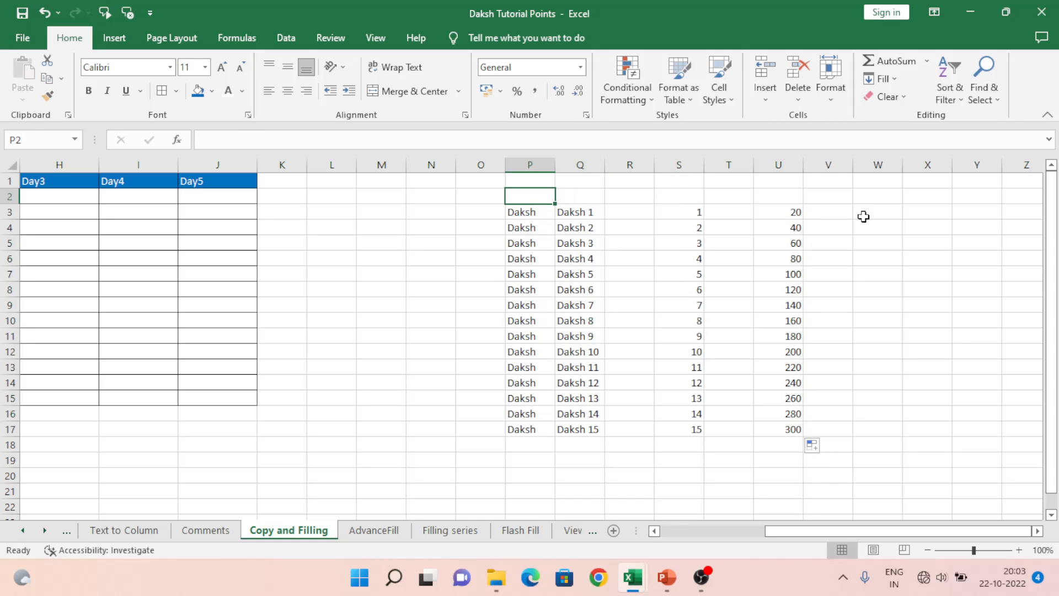
# - Return to the topics list in column A and review the entries from A2 to A5
pyautogui.press('Left')
pyautogui.press('Home')
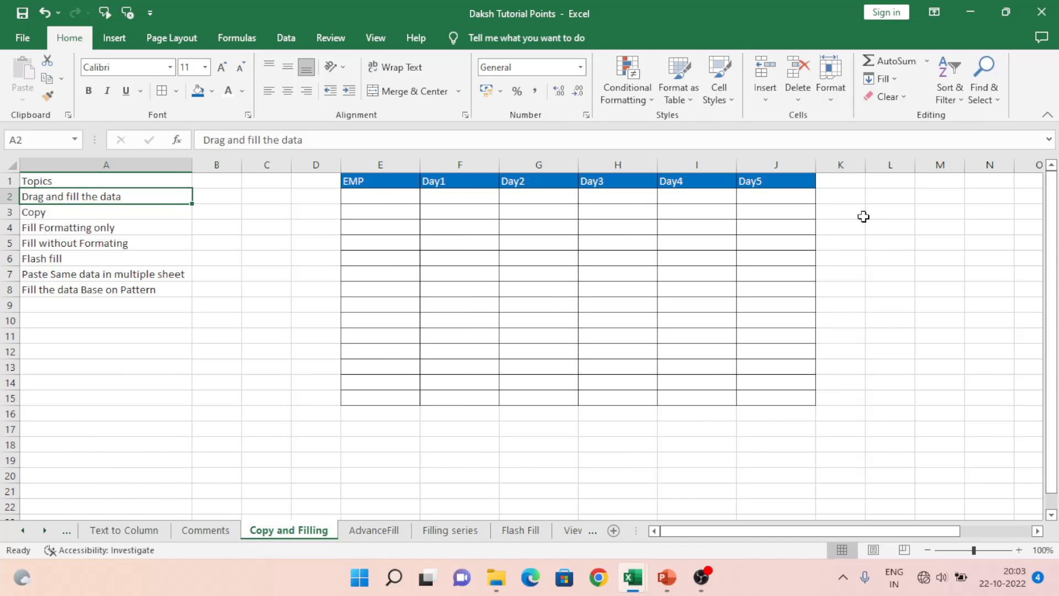
pyautogui.press('Down')
pyautogui.press('Down')
pyautogui.press('Down')
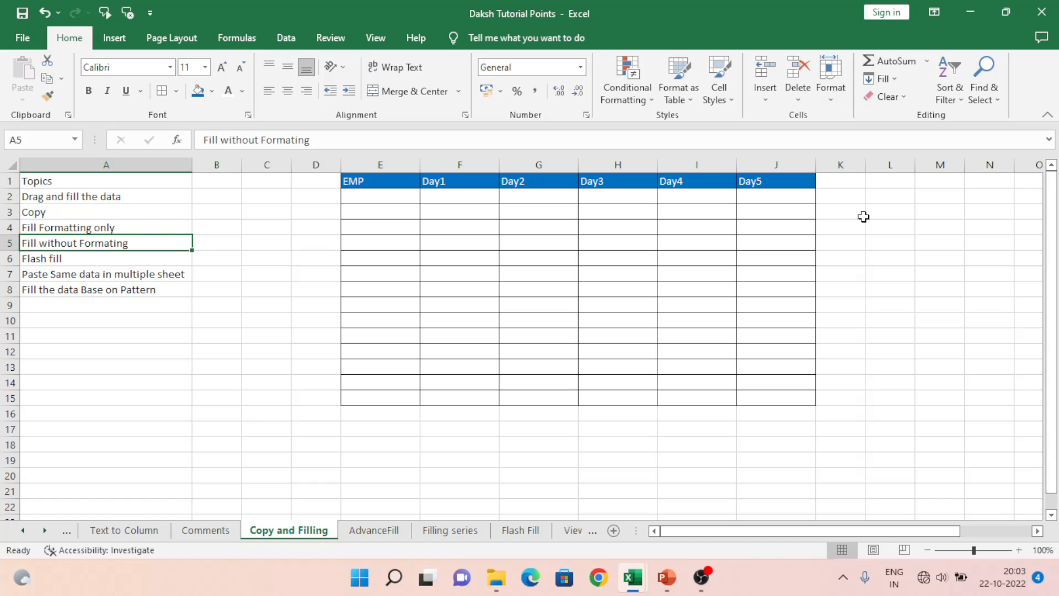